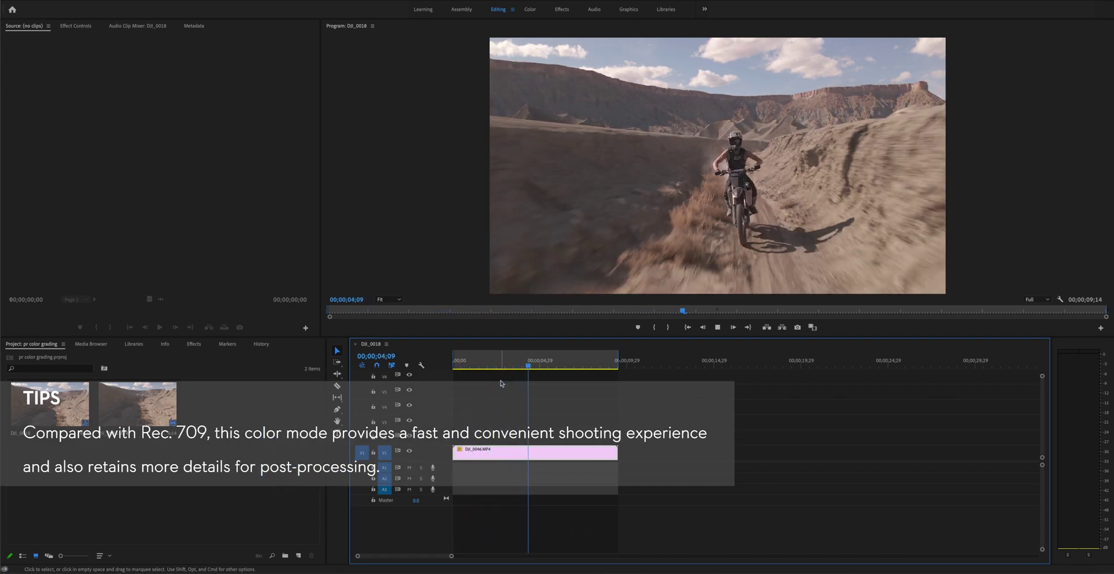
- Switch to the Color workspace with Lumetri Scopes, preview the clip, and park the playhead at 00;00;05;02
key("space")
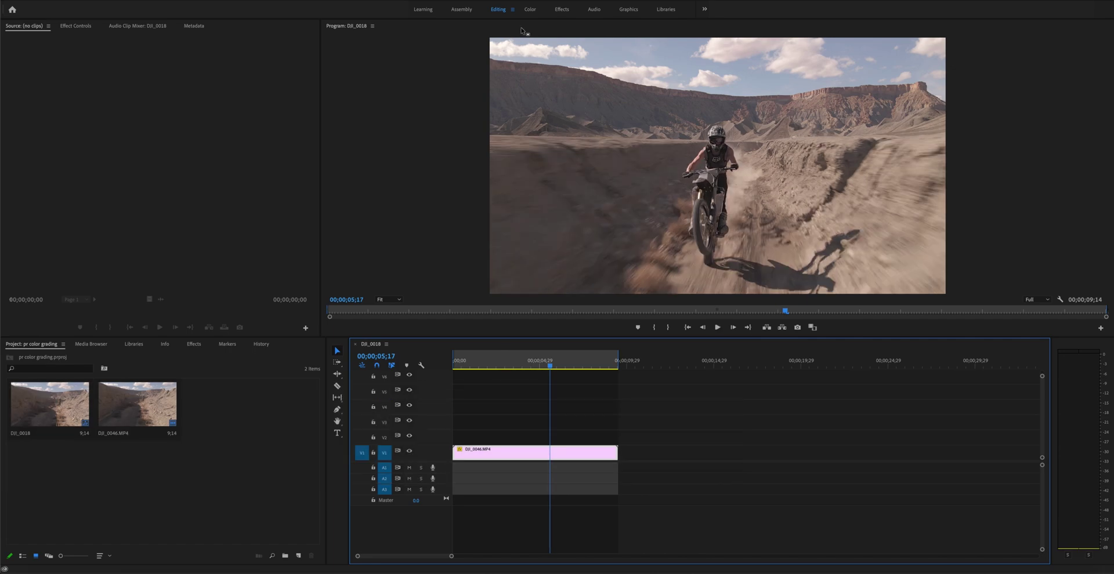
left_click(531, 10)
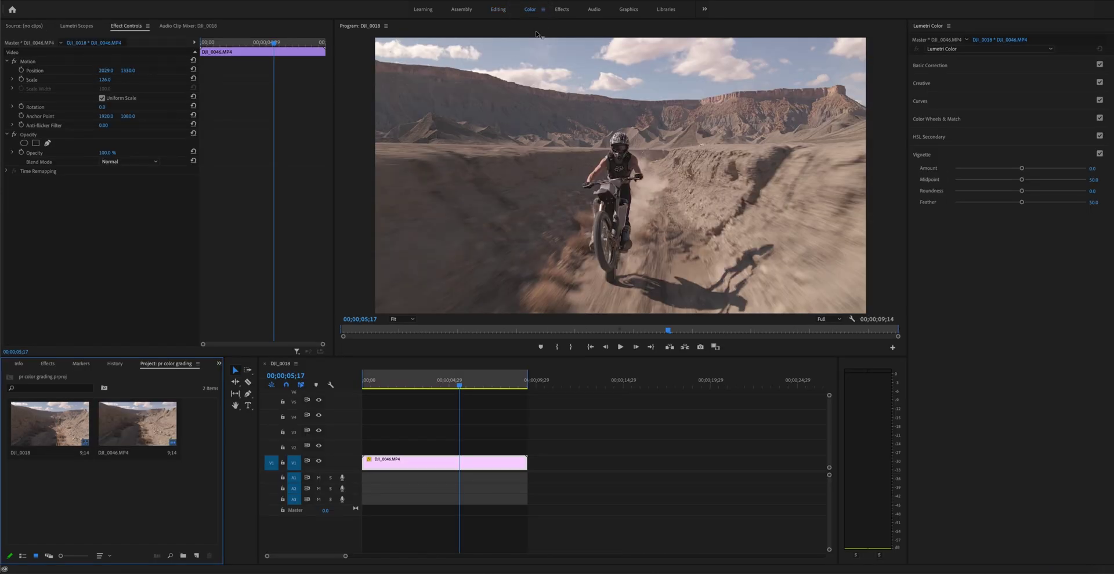
left_click(74, 27)
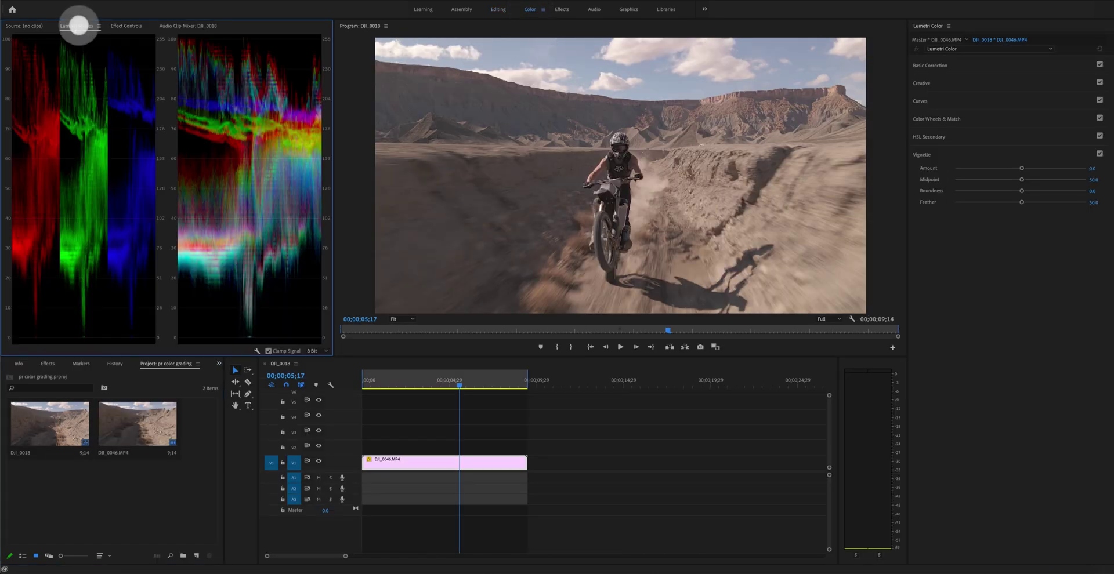
left_click(368, 386)
key("space")
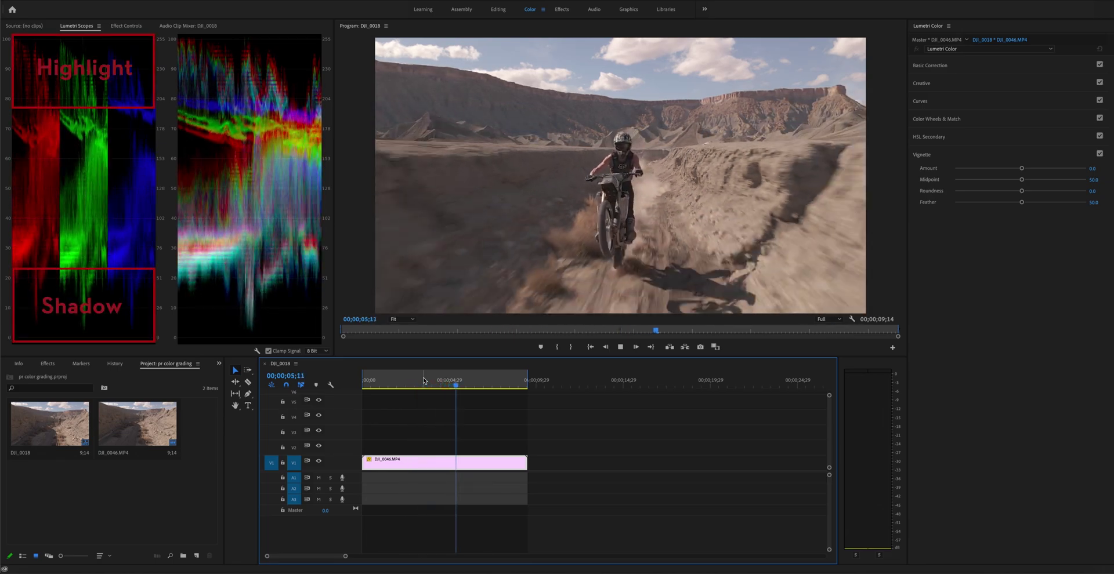
key("space")
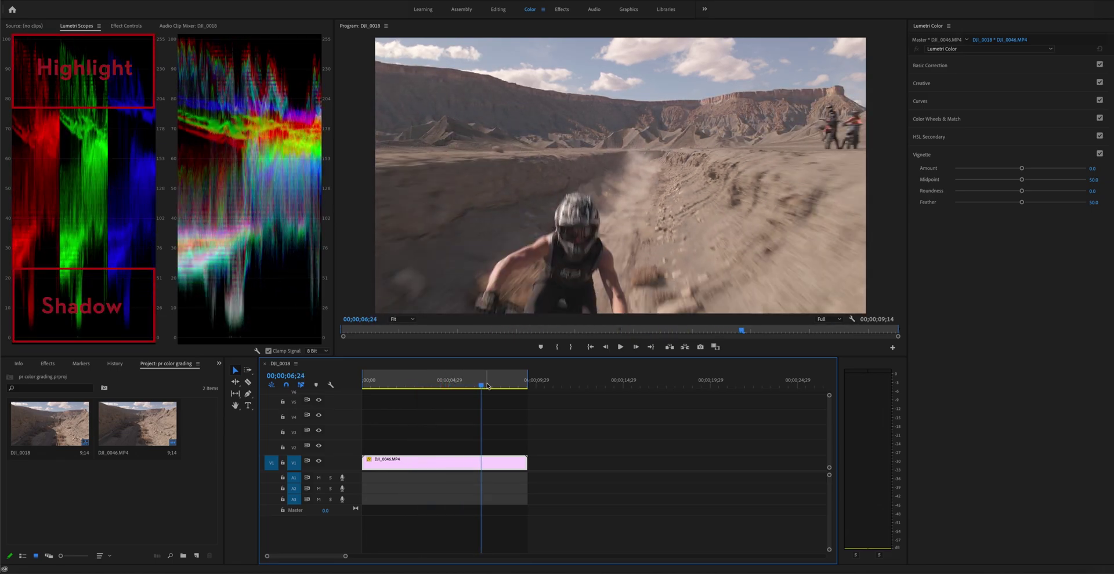
left_click_drag(487, 385, 446, 373)
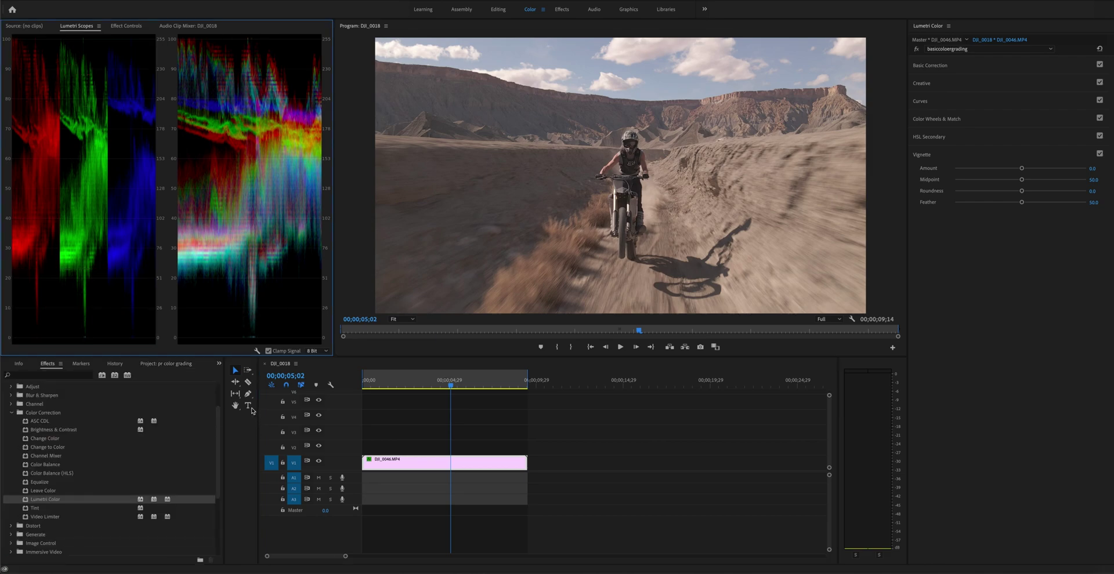
- Move the playhead to 00;00;05;21 in the motorbike clip
left_click(179, 368)
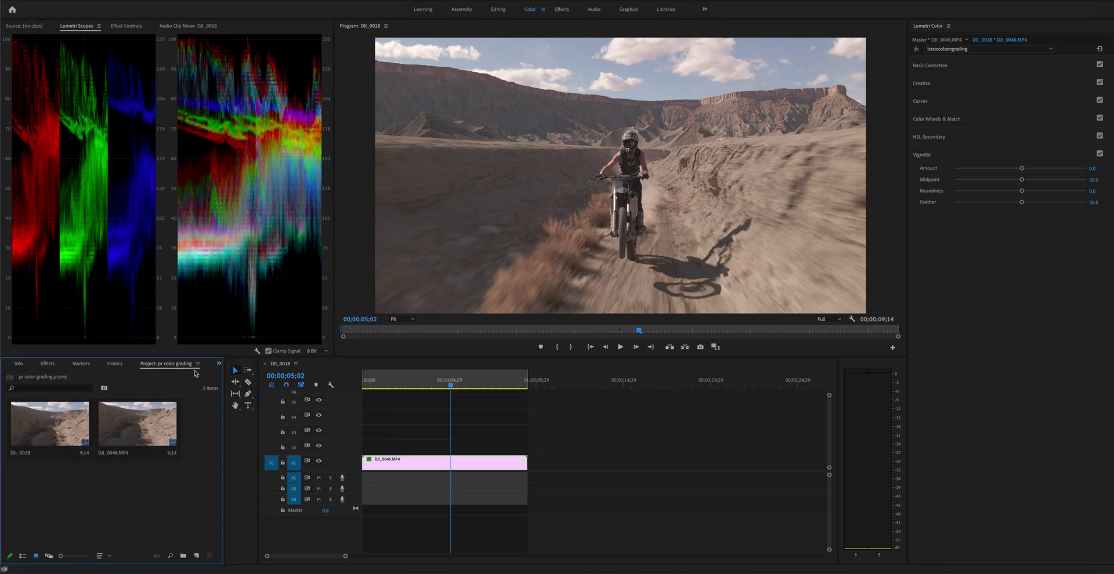
left_click(445, 386)
left_click_drag(446, 389, 462, 390)
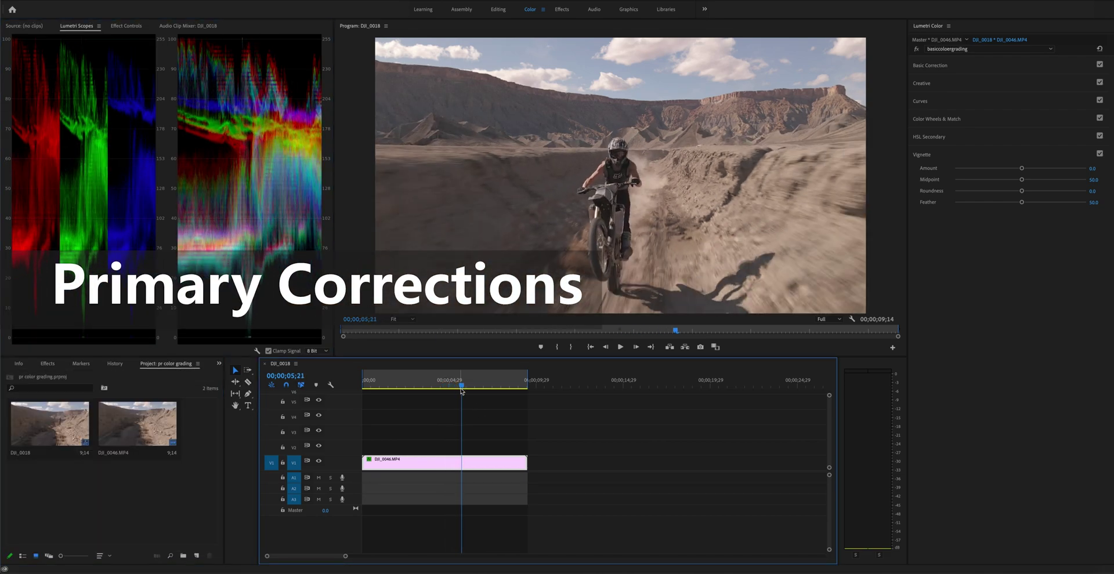
- Set Basic Correction tone to Blacks -66.3, Whites 3.6, Shadows -74.9, Highlights 14.9, Contrast 32.7
left_click(934, 65)
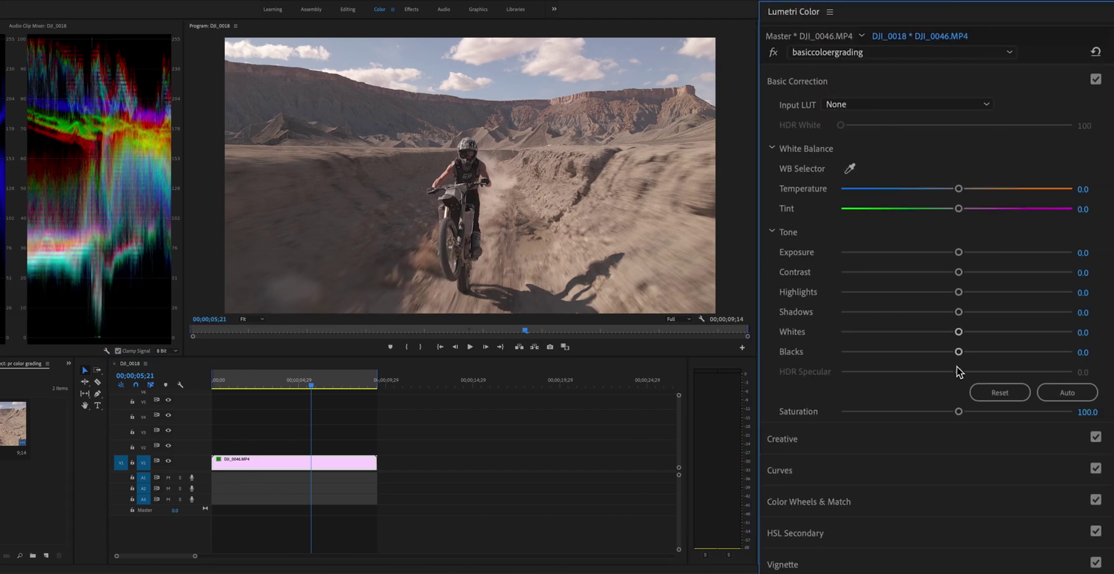
left_click_drag(959, 352, 879, 353)
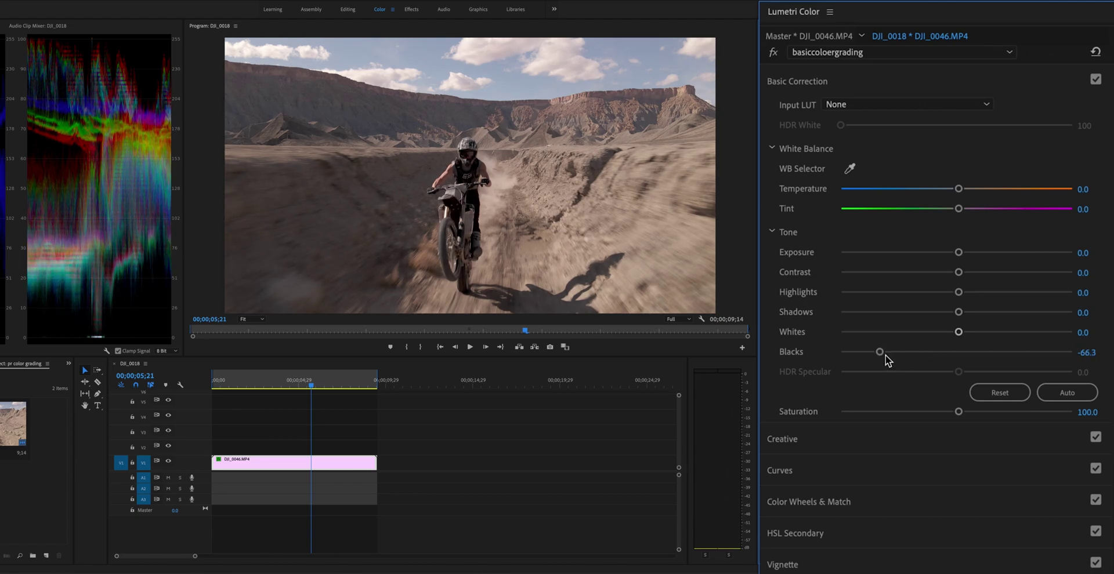
left_click_drag(958, 333, 960, 333)
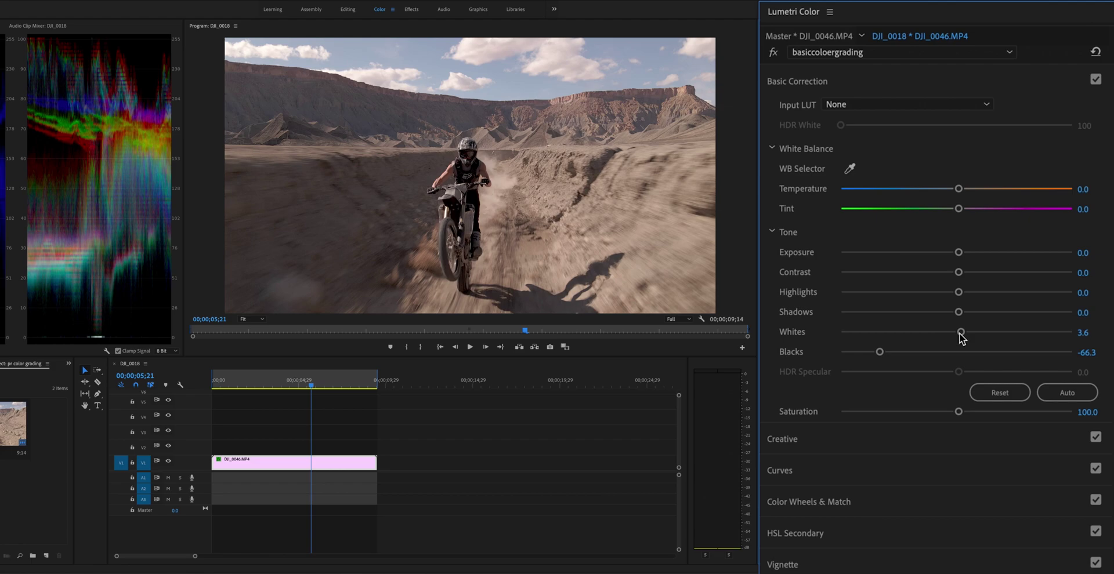
left_click_drag(959, 313, 867, 316)
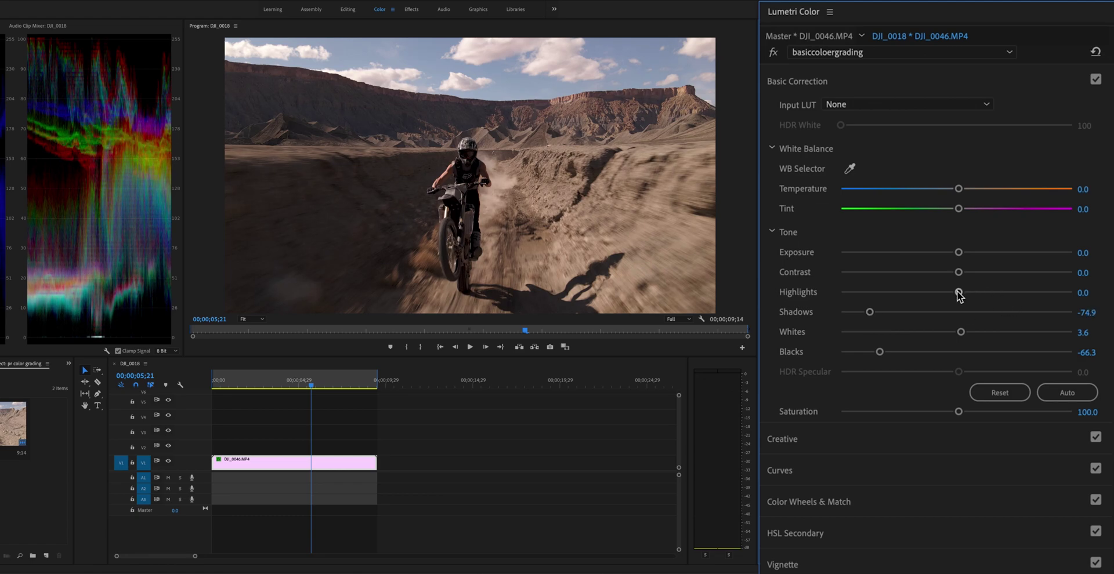
left_click_drag(958, 293, 974, 293)
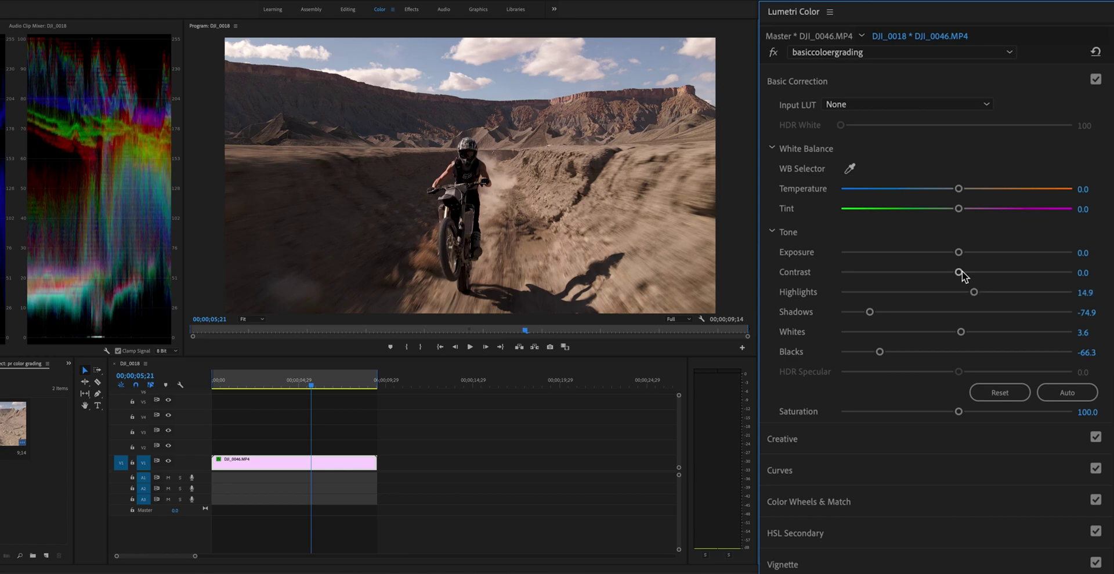
left_click_drag(958, 272, 994, 272)
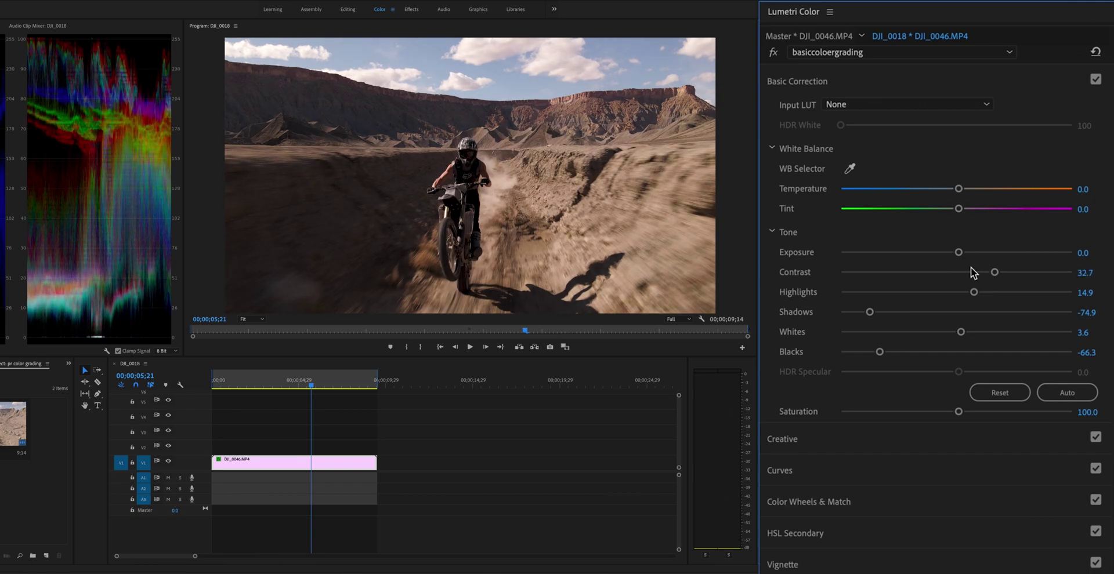
- Sample the sky for white balance, set Temperature -7.6 and Tint -0.3, and raise Saturation to 120.8
left_click(830, 503)
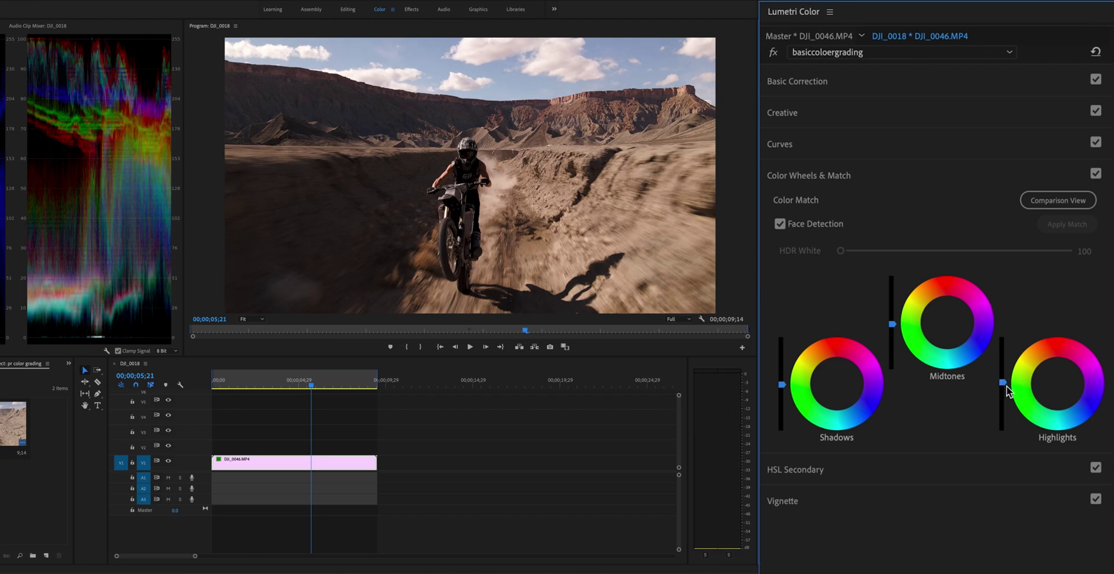
left_click(827, 177)
left_click(797, 82)
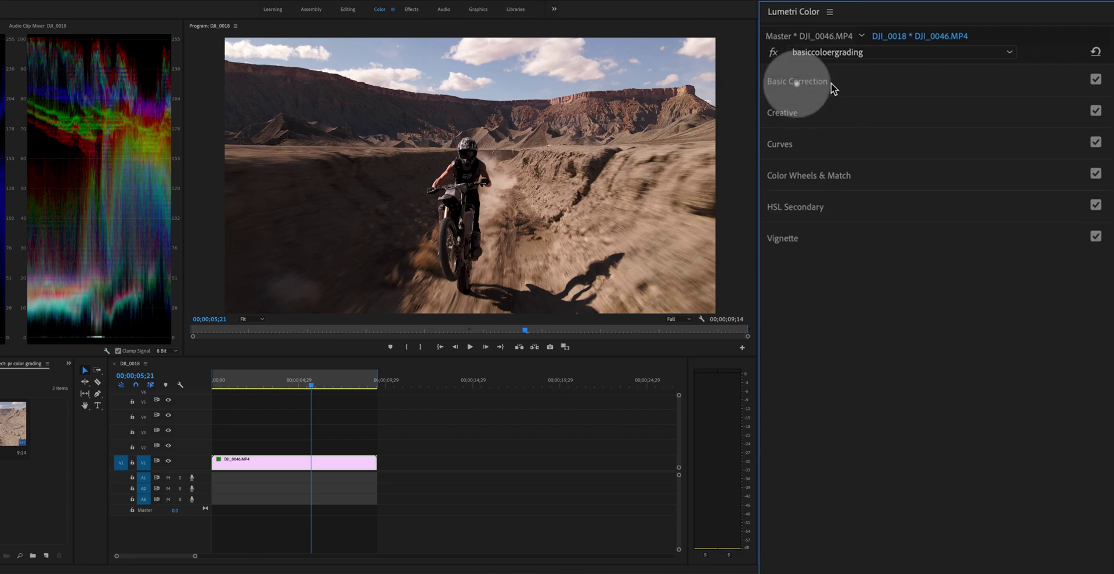
left_click(849, 169)
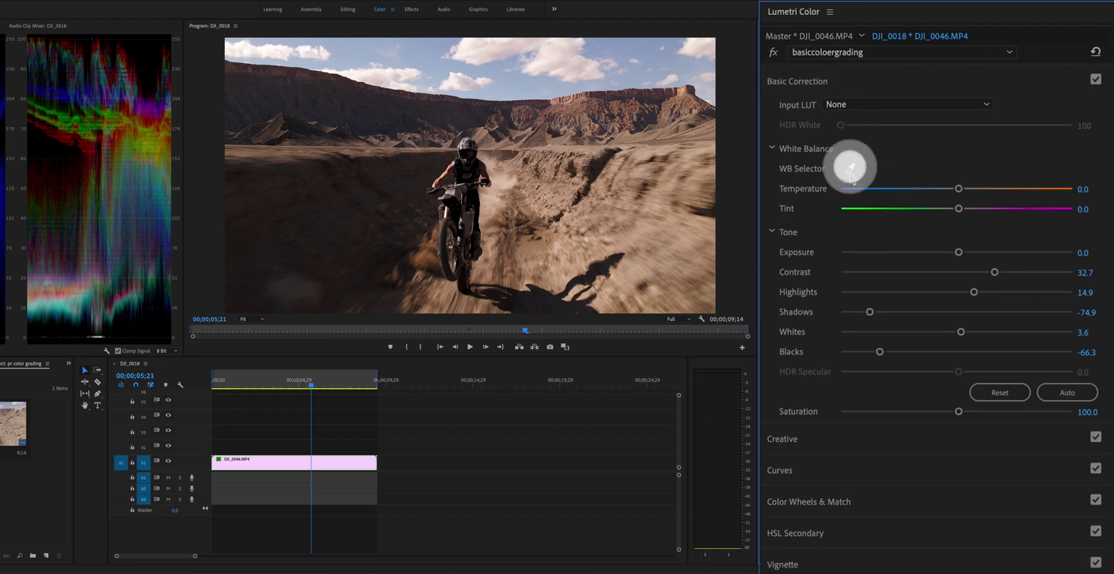
left_click(471, 50)
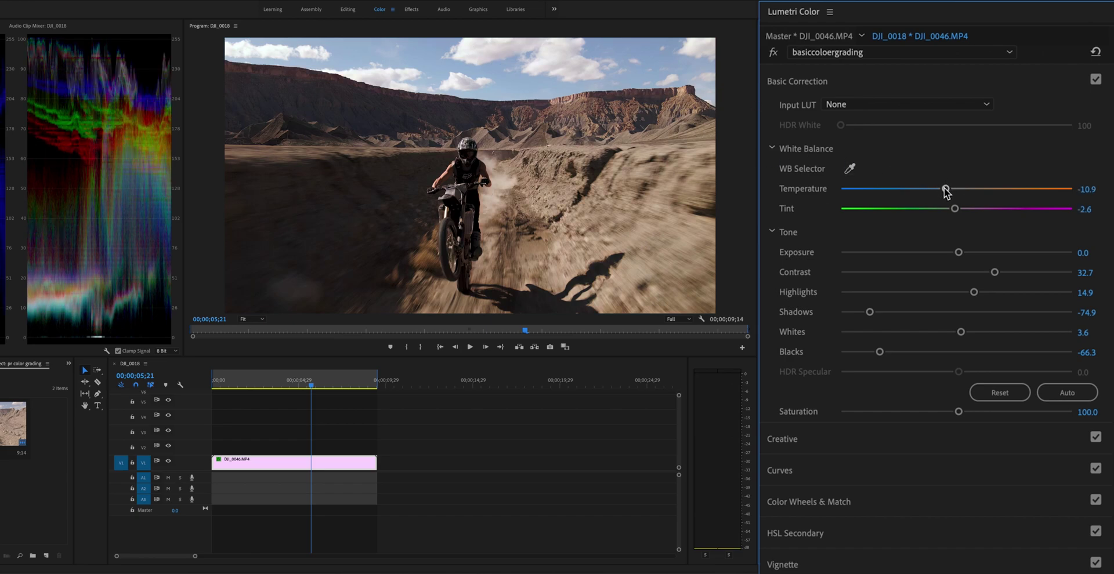
left_click_drag(944, 188, 960, 209)
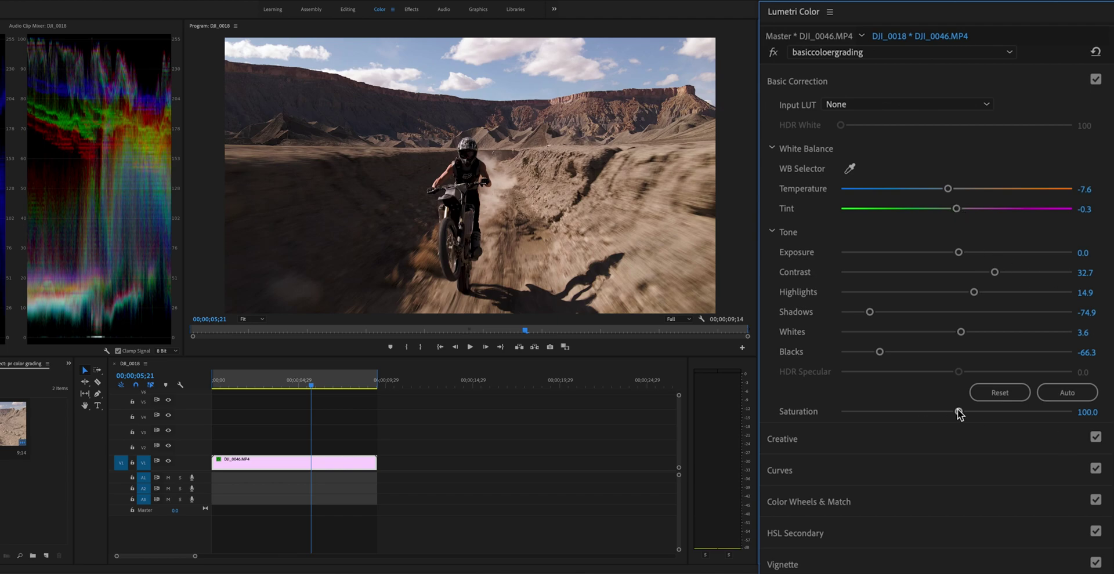
left_click_drag(959, 411, 980, 411)
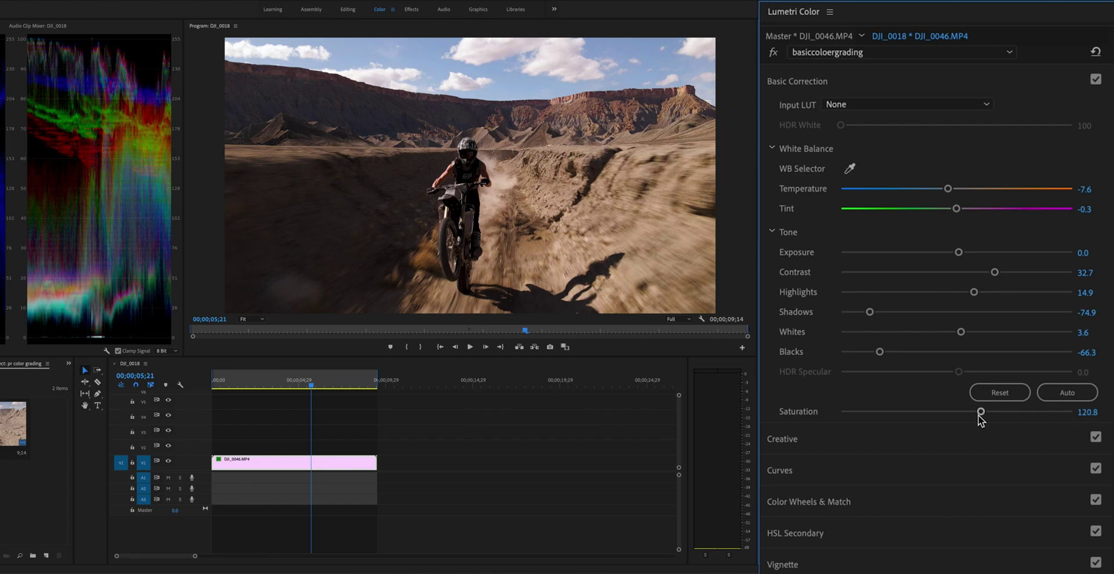
left_click(250, 384)
- Play back the graded clip and toggle basiccolorgrading off and on to compare
key("space")
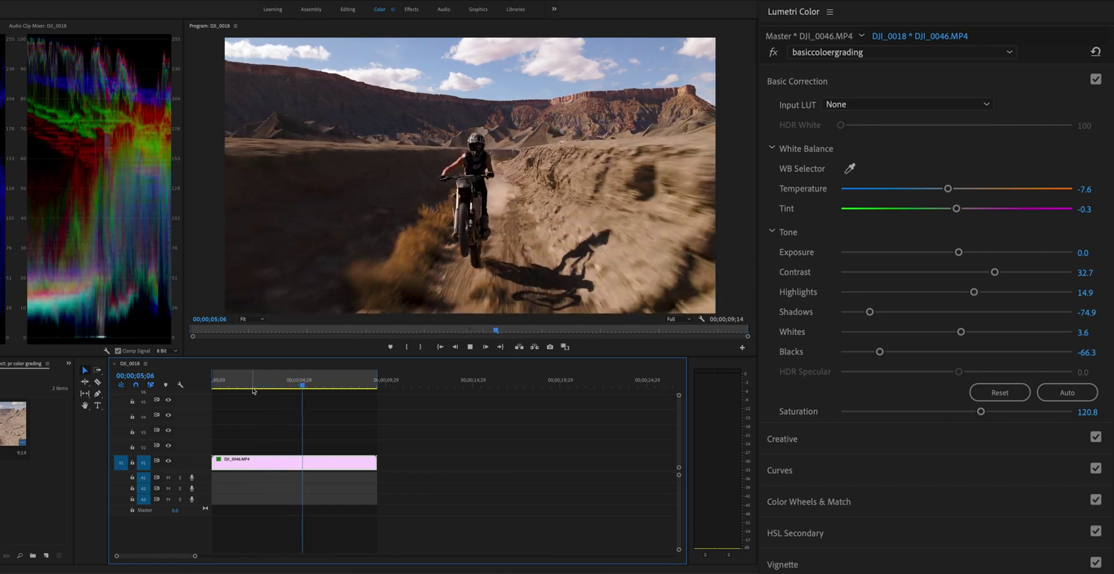
key("space")
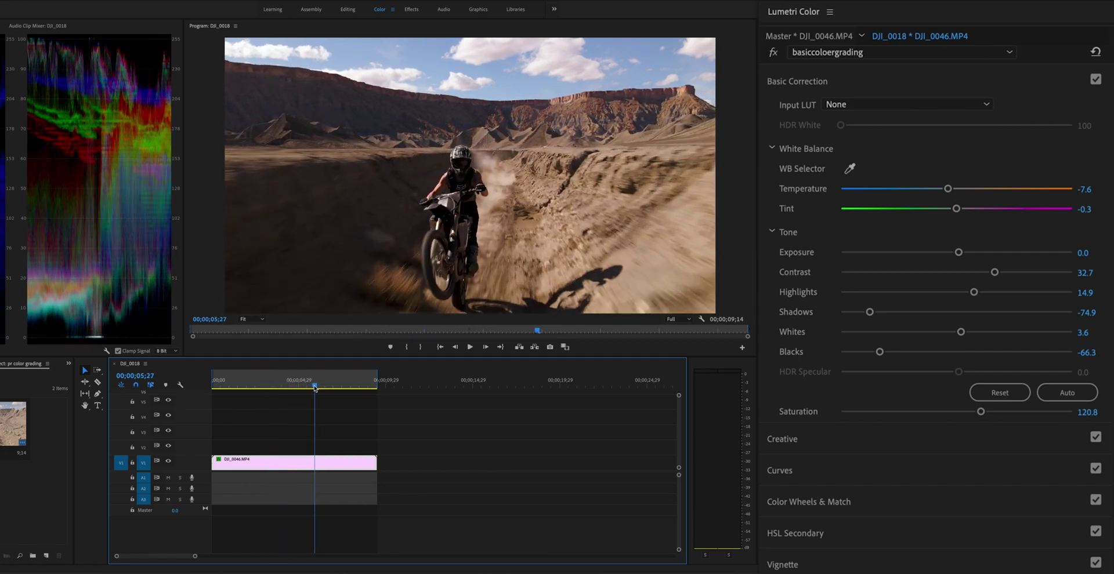
left_click(1096, 79)
left_click(1095, 80)
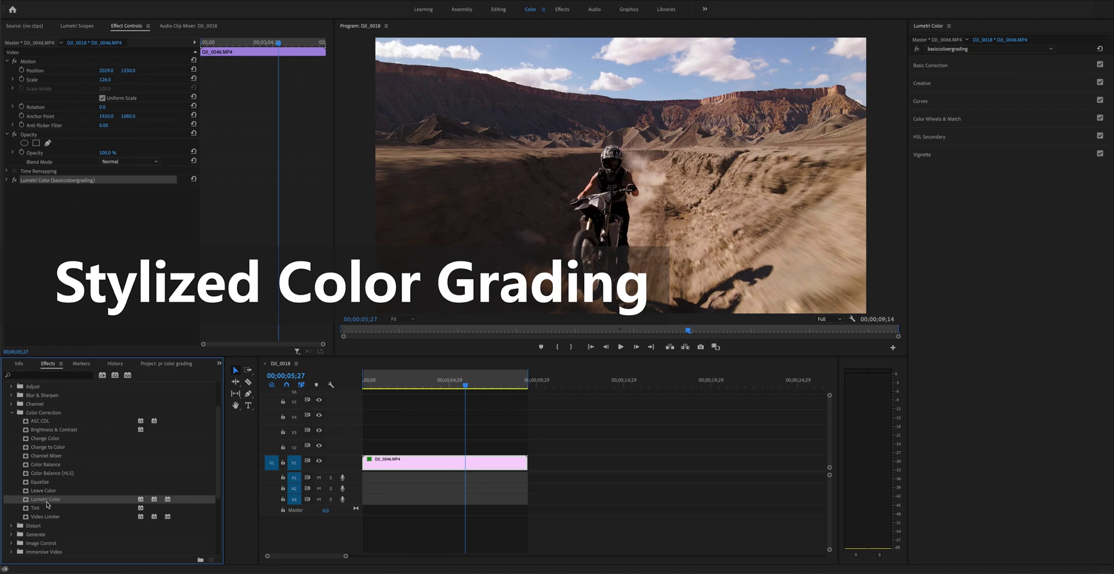
- Add a second Lumetri Color effect to the clip and rename it stylisticgrading
left_click_drag(47, 499, 42, 190)
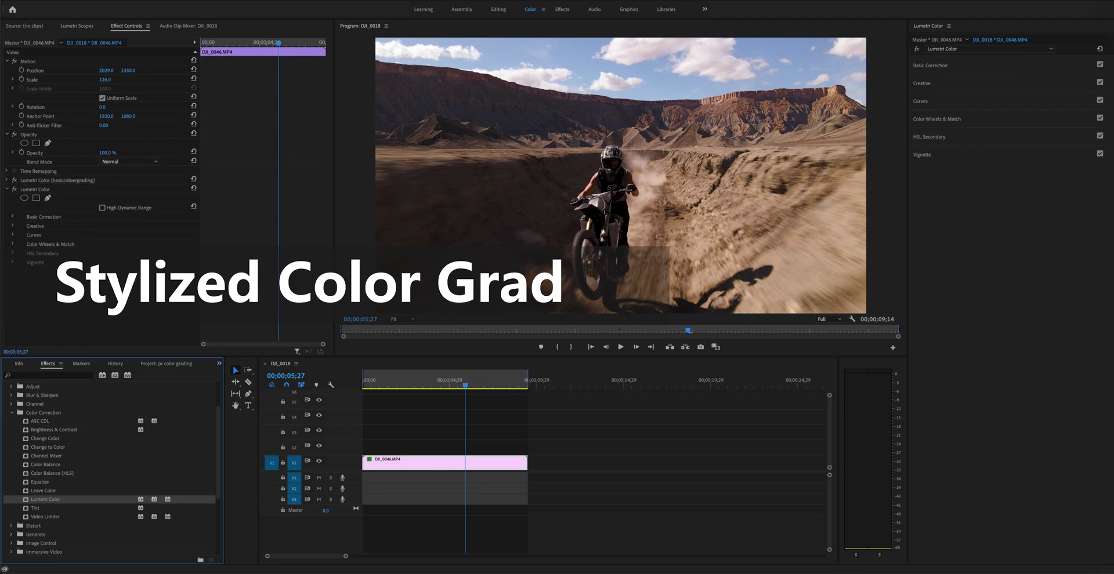
right_click(42, 192)
left_click(49, 200)
type("stylisticgrading")
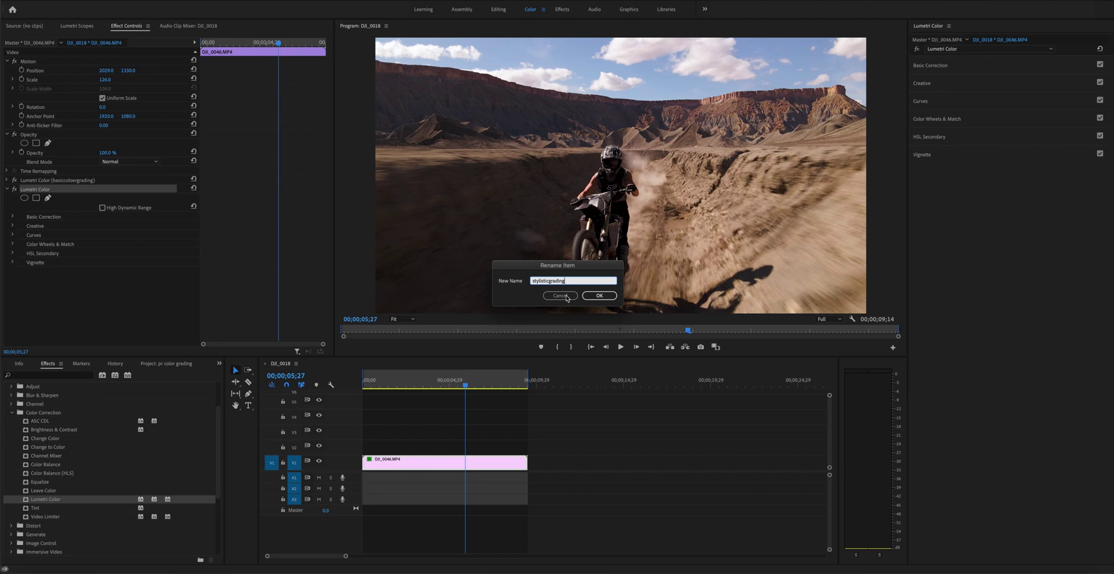
key("Return")
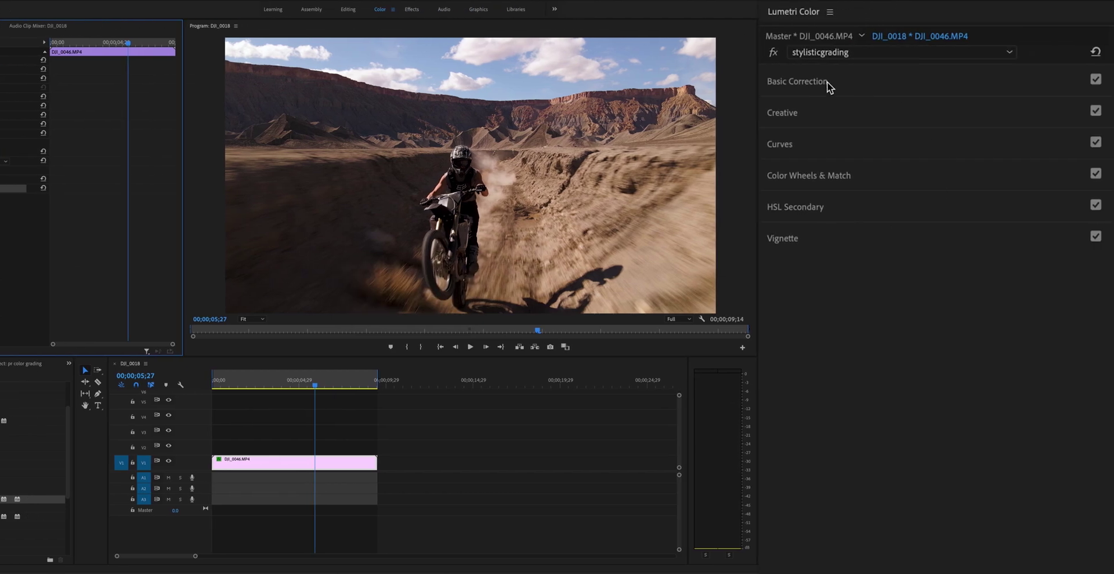
- In Curves, add a lower-left shadow point and an upper-right highlight point on the RGB curve
left_click(780, 144)
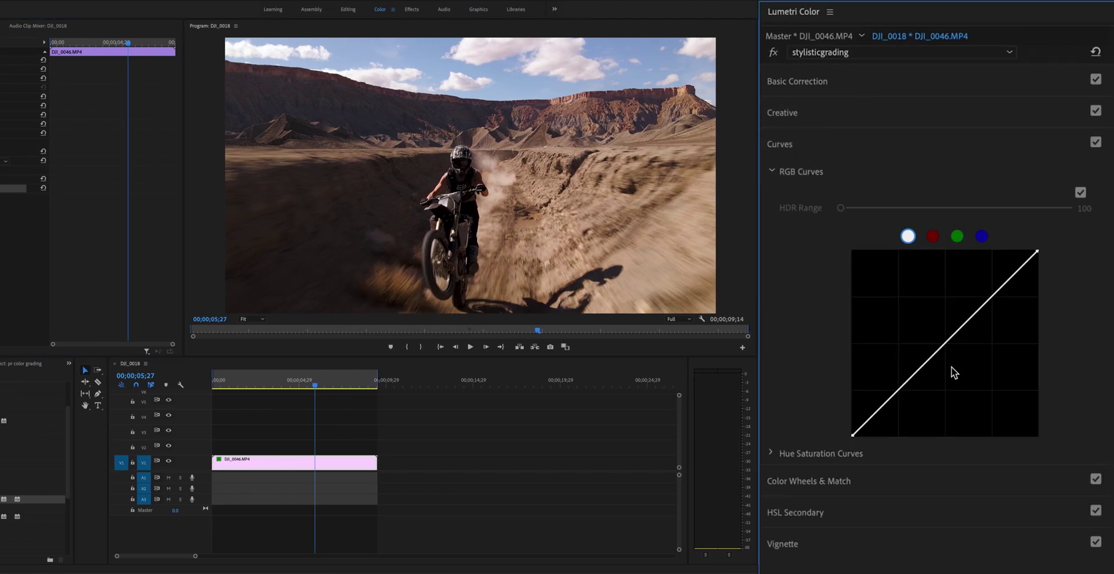
left_click(899, 391)
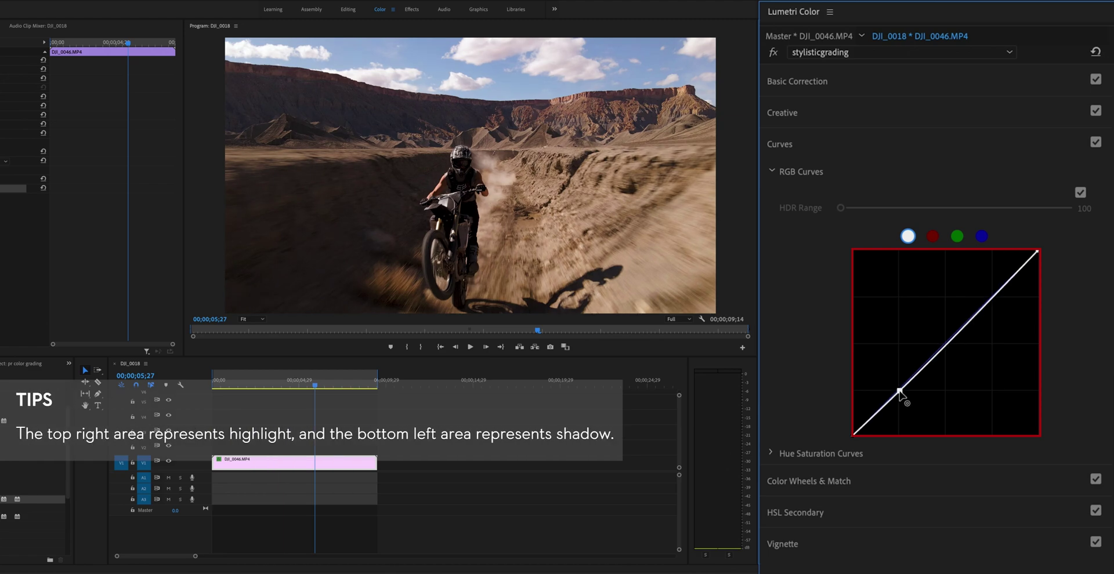
left_click(990, 296)
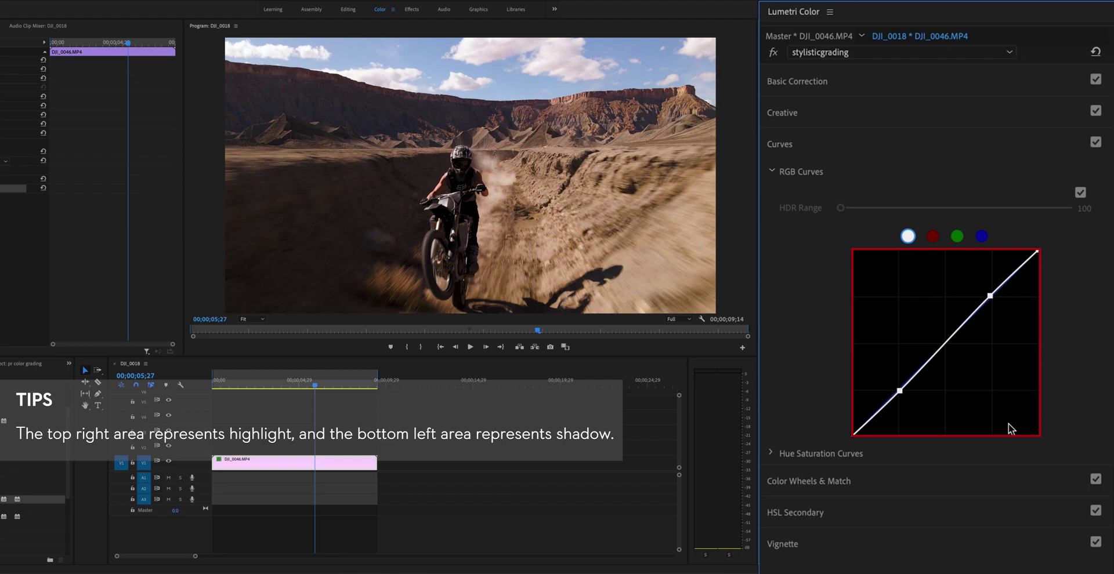
- Sample the sky on the Hue vs Hue curve and shift the blue hue
left_click(772, 453)
scroll(962, 546, "down", 10)
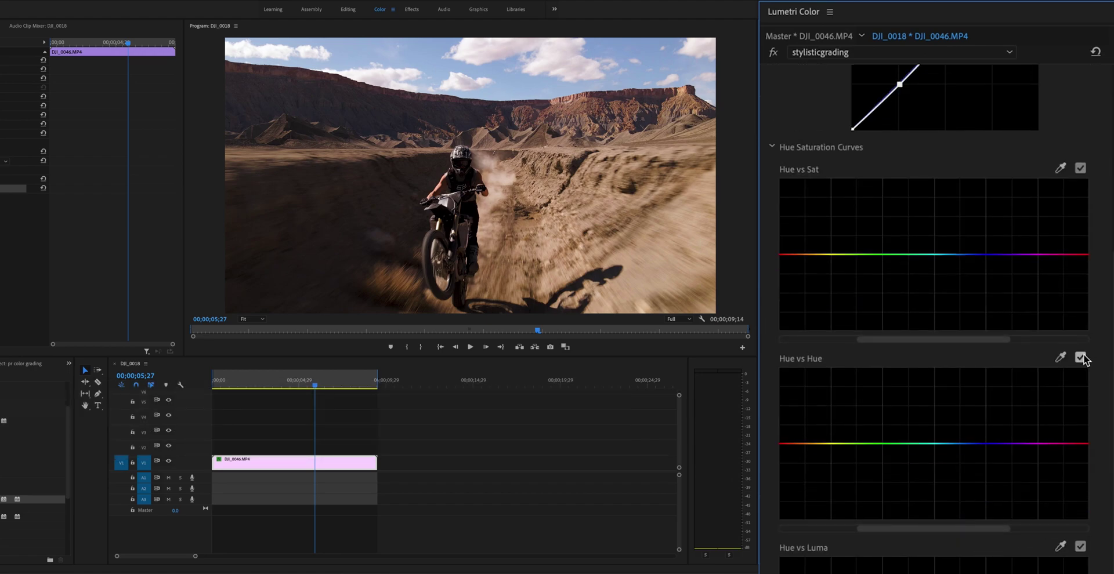
left_click(1061, 357)
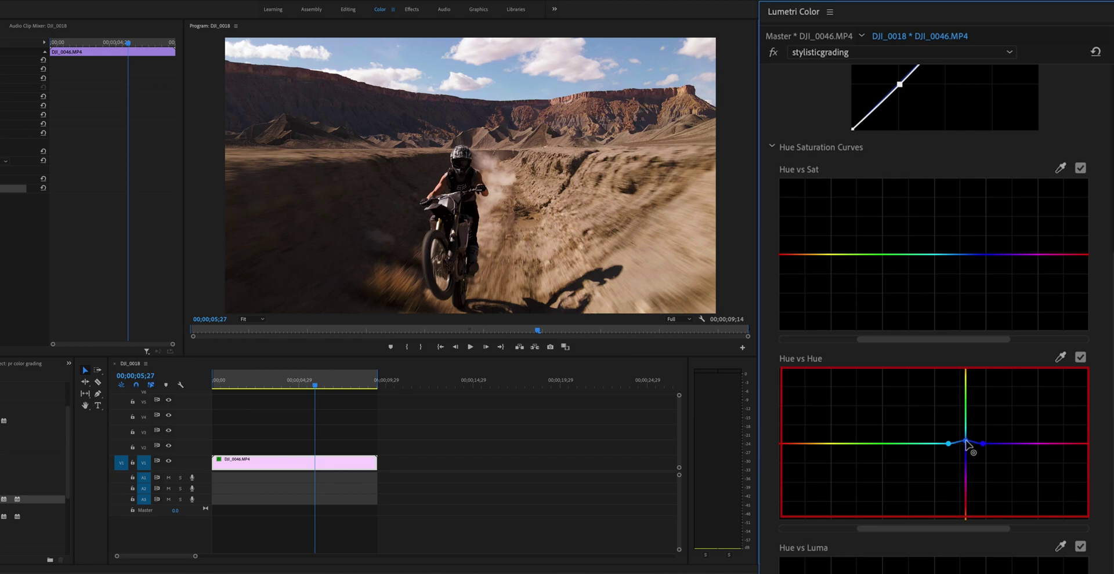
left_click_drag(966, 441, 967, 439)
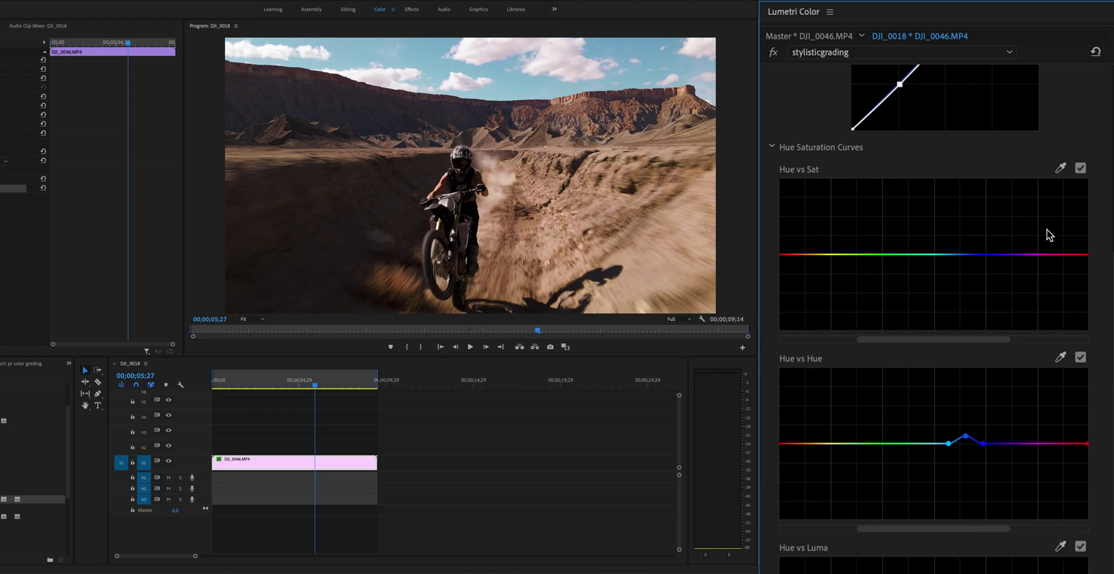
- Sample the sky on the Hue vs Sat curve and raise the blues' saturation
scroll(1046, 229, "up", 2)
left_click(1060, 215)
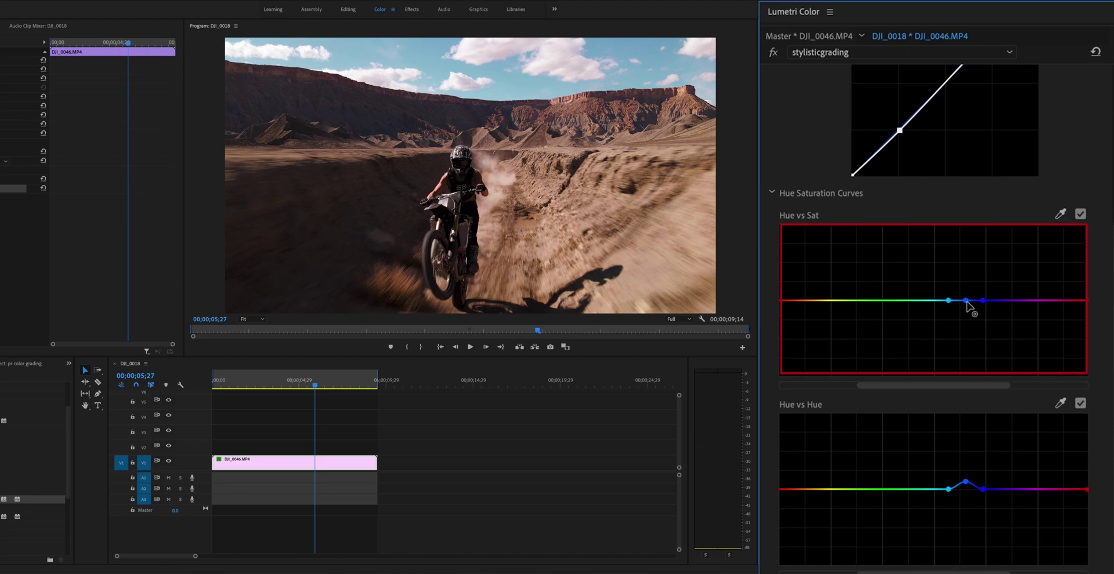
left_click_drag(966, 301, 967, 297)
- Sample the sky on the Hue vs Luma curve and slightly darken the blues
scroll(1054, 447, "down", 4)
left_click(1066, 465)
scroll(1021, 406, "down", 2)
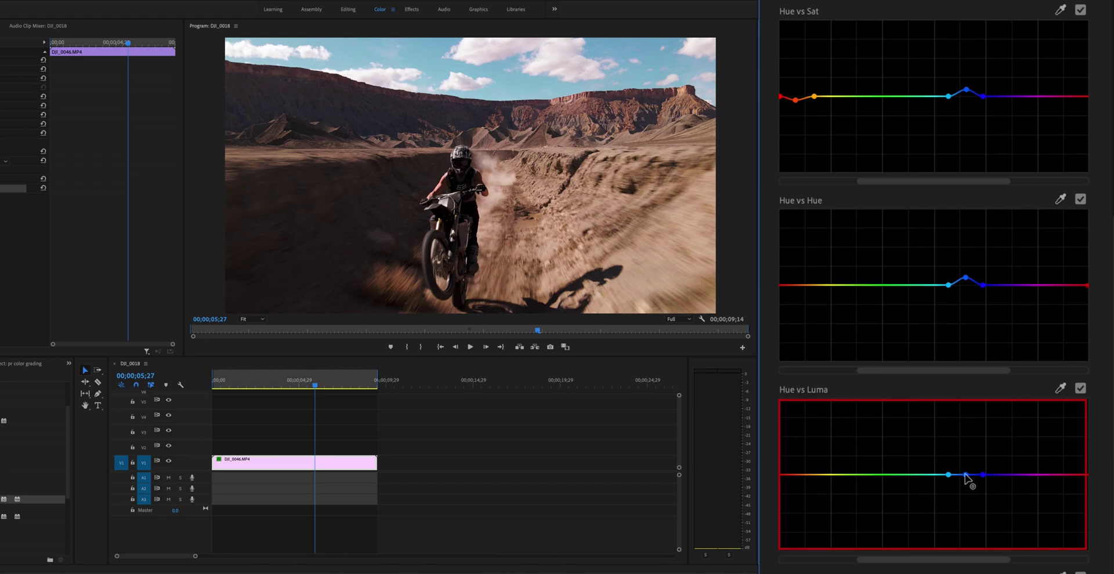
left_click_drag(967, 475, 967, 478)
left_click_drag(795, 475, 799, 484)
- Key the clouds in HSL Secondary using the white swatch, widened luminance range, Denoise 7.6 and Blur 4.4
scroll(920, 504, "up", 10)
left_click(778, 102)
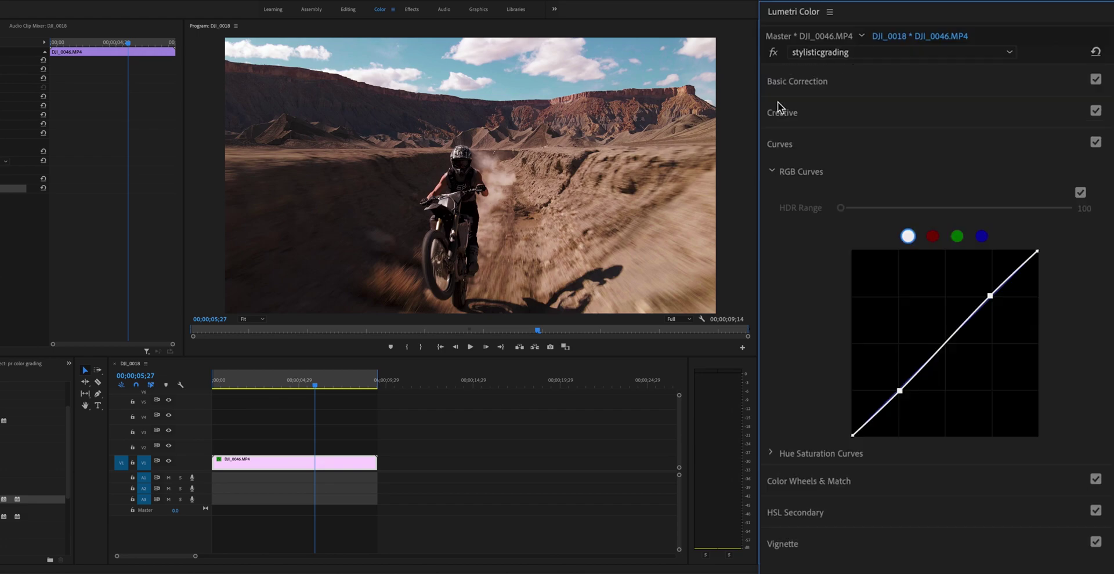
left_click(794, 512)
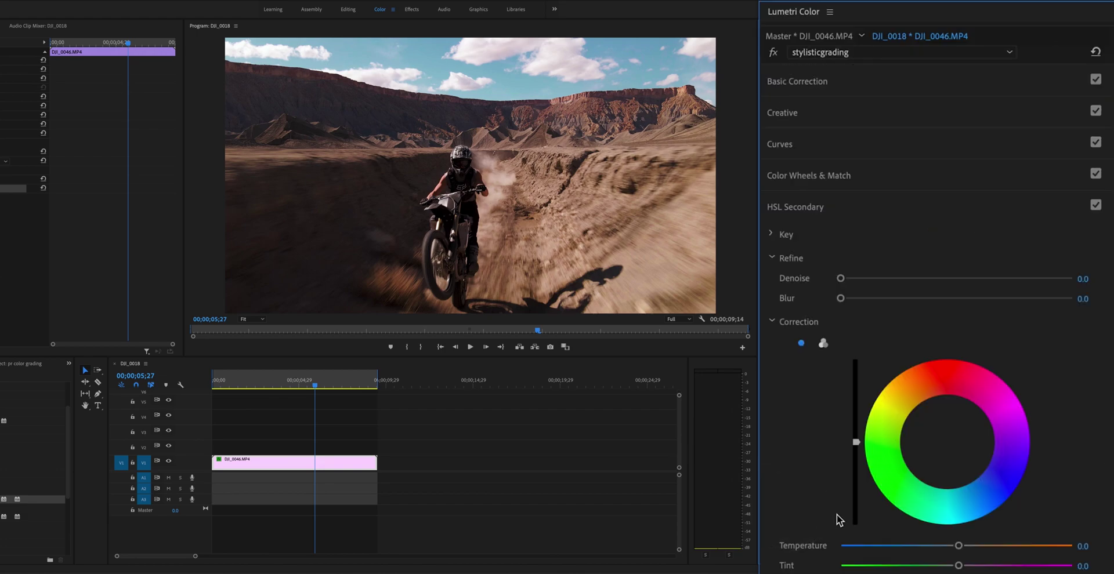
left_click(773, 234)
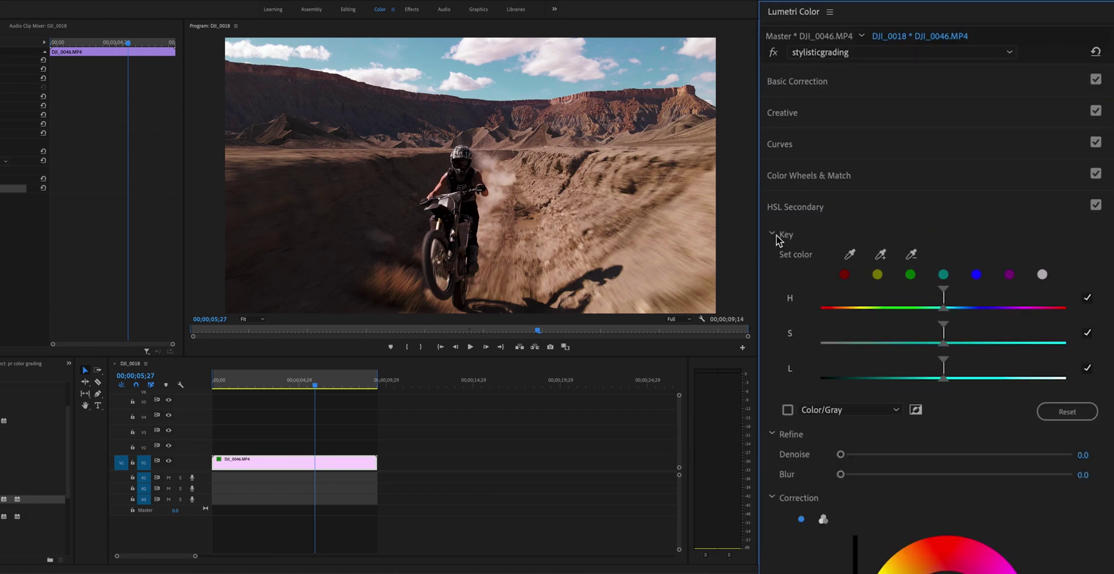
left_click(1042, 275)
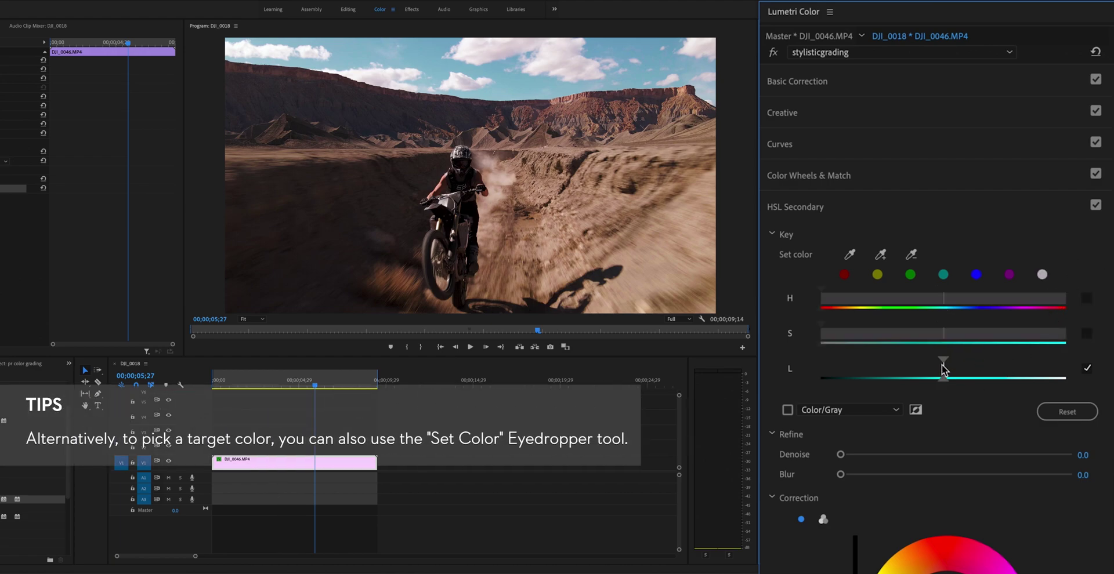
left_click_drag(941, 364, 1036, 376)
left_click(787, 410)
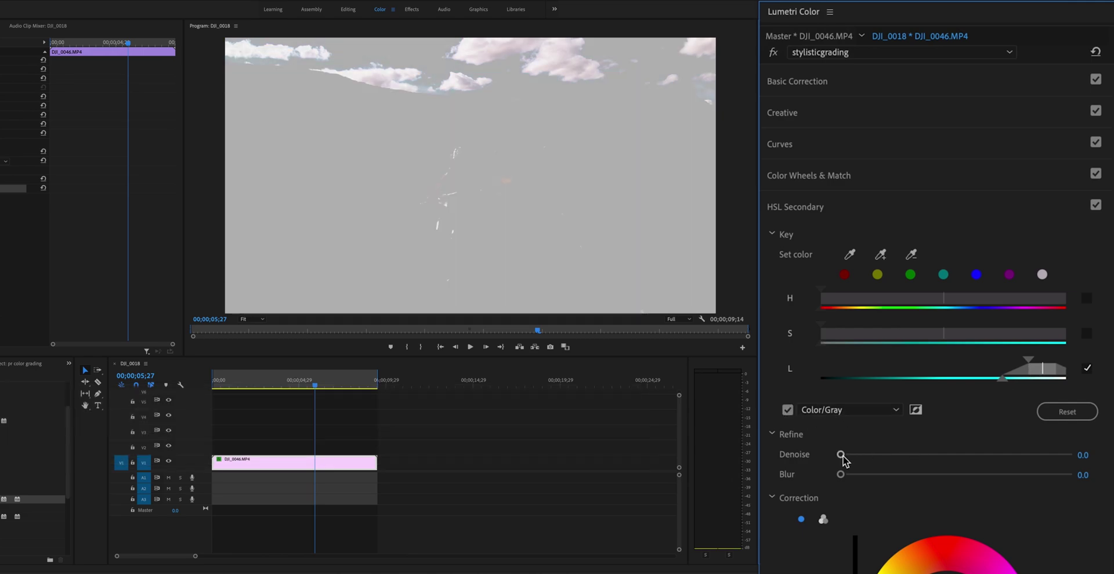
left_click_drag(842, 456, 877, 474)
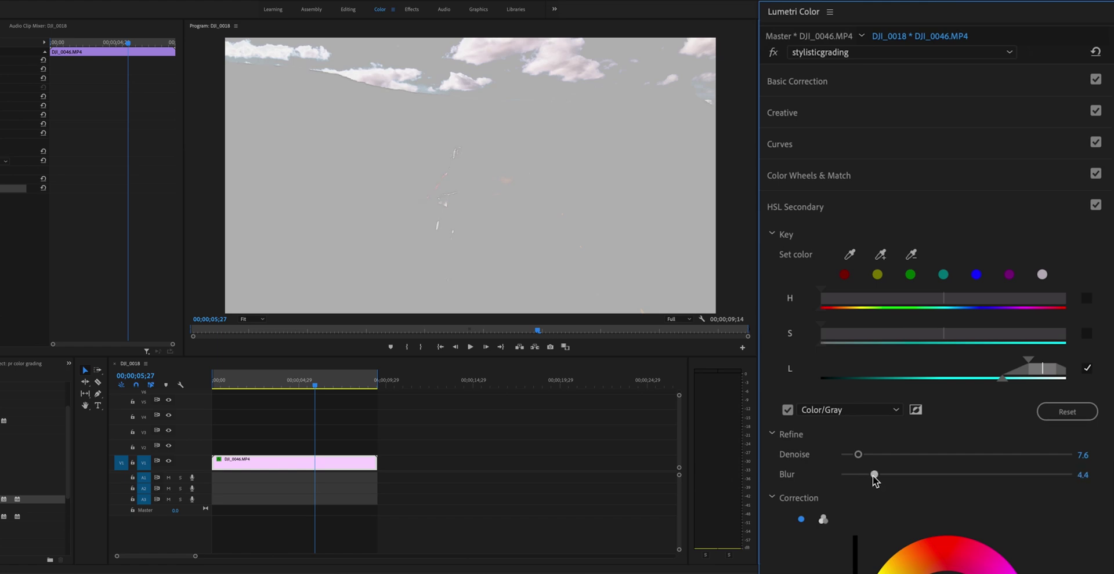
- Give the keyed clouds Temperature -3.0, Contrast -76.2 and Saturation 95.0
left_click(788, 410)
scroll(841, 211, "down", 5)
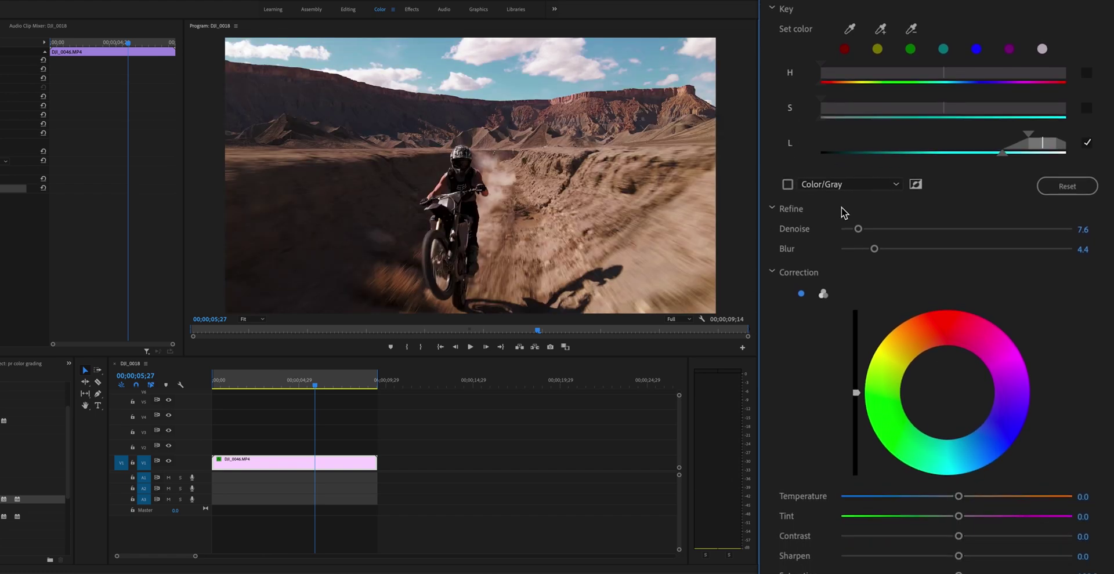
left_click_drag(959, 405, 953, 409)
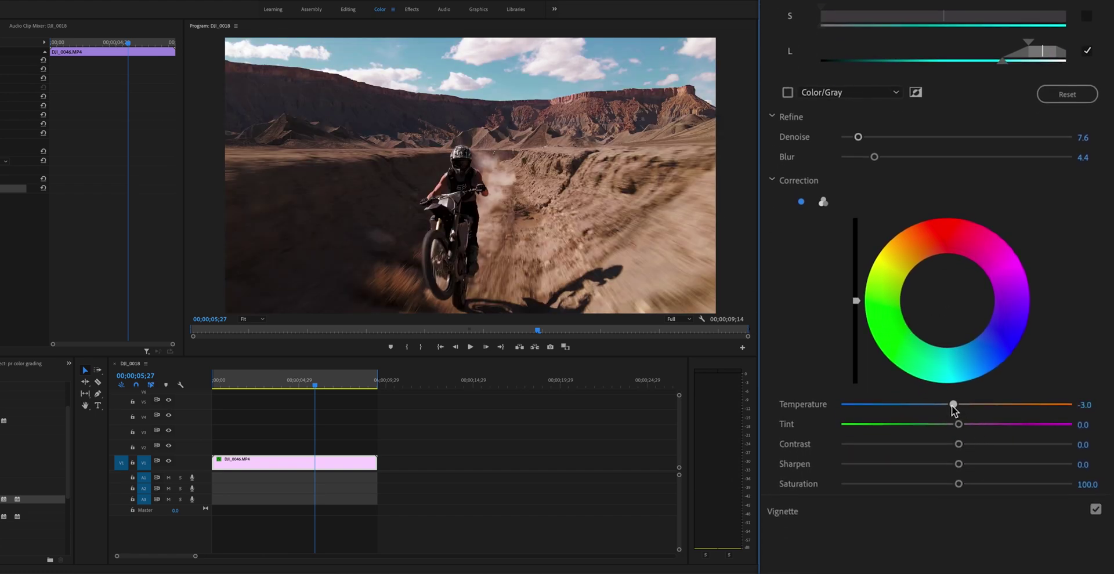
left_click_drag(956, 446, 868, 444)
mouse_move(958, 484)
left_mouse_down()
mouse_move(928, 486)
mouse_move(960, 486)
mouse_move(950, 486)
left_mouse_up()
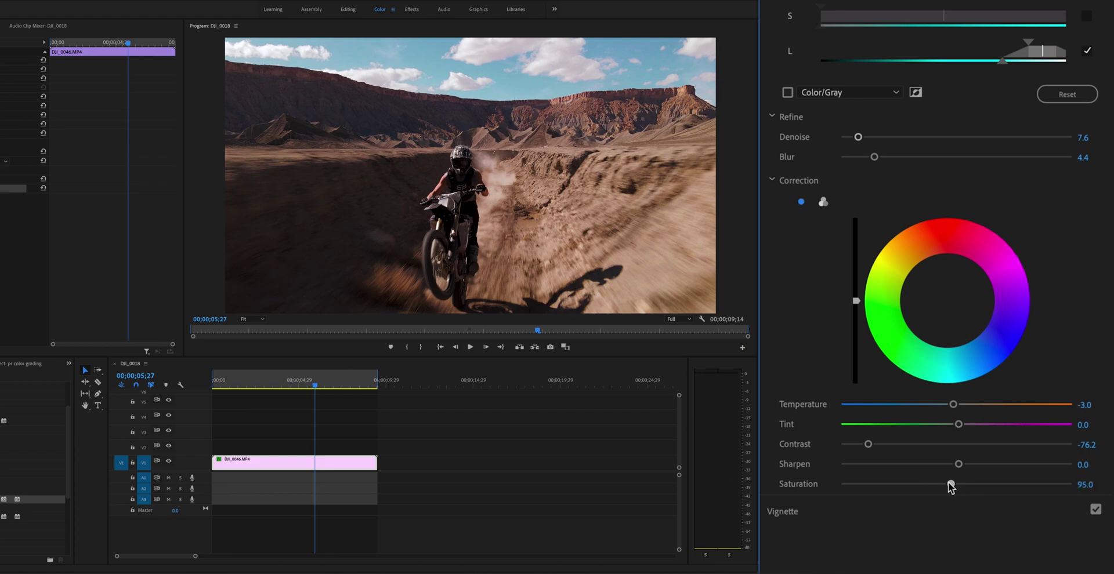
scroll(1079, 505, "up", 8)
- Set Creative Sharpen to 9.6, then add a third Lumetri Color effect to the clip
left_click(855, 102)
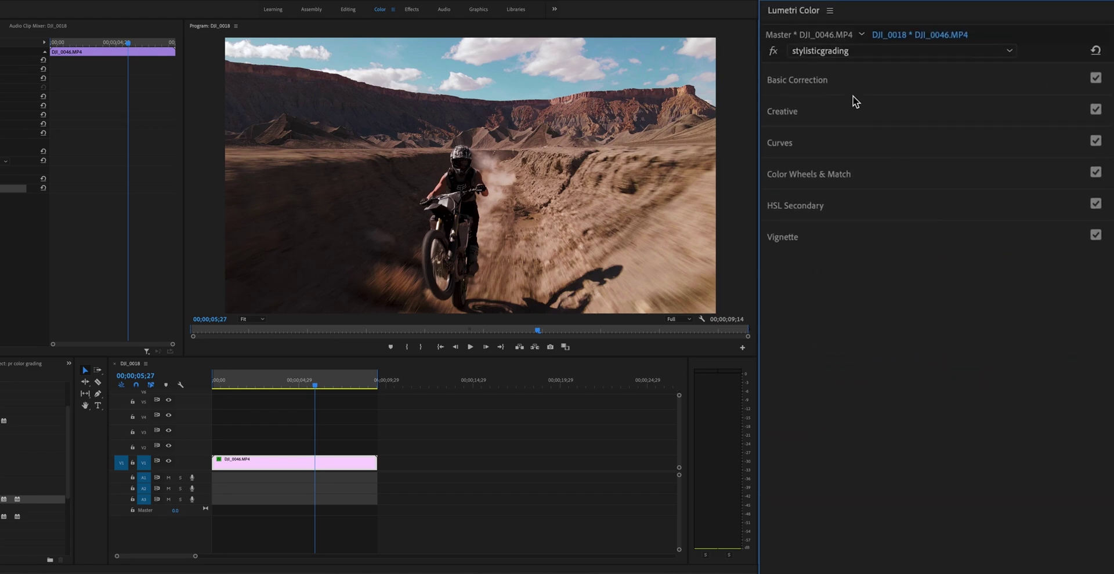
left_click(847, 120)
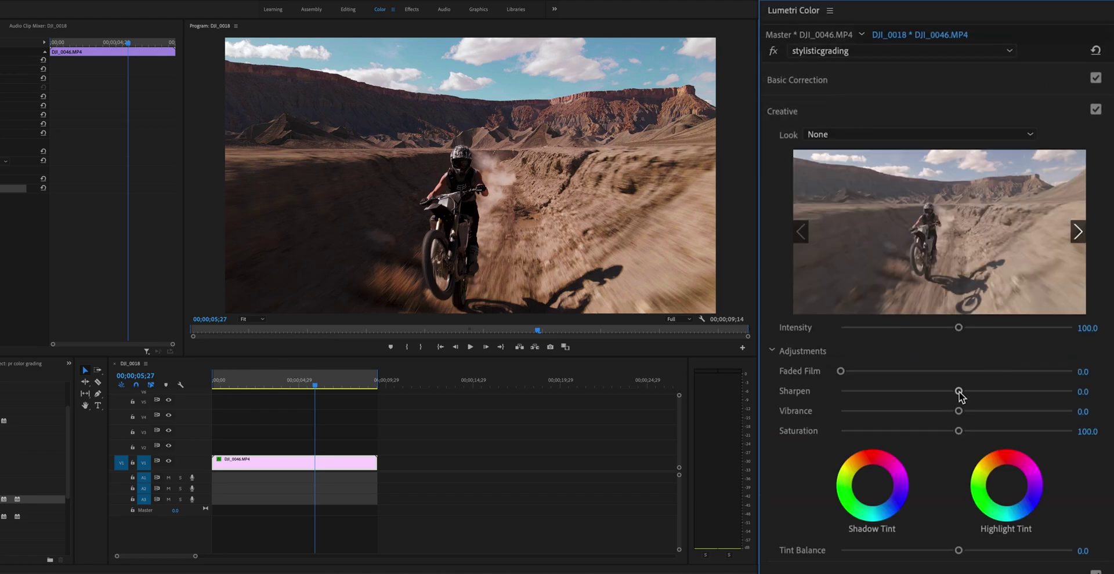
left_click_drag(959, 392, 967, 393)
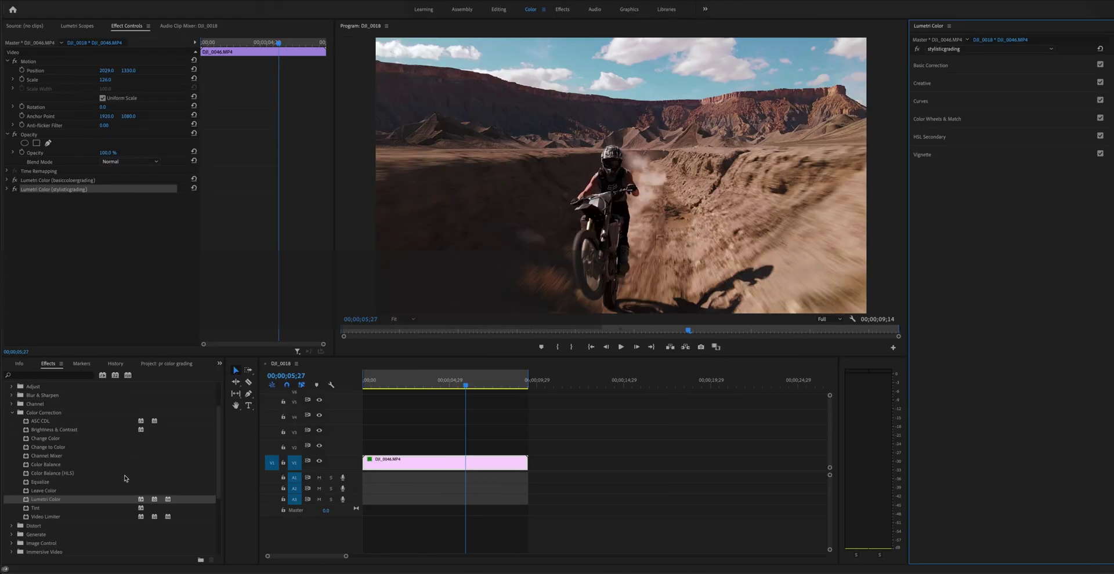
left_click_drag(51, 500, 36, 201)
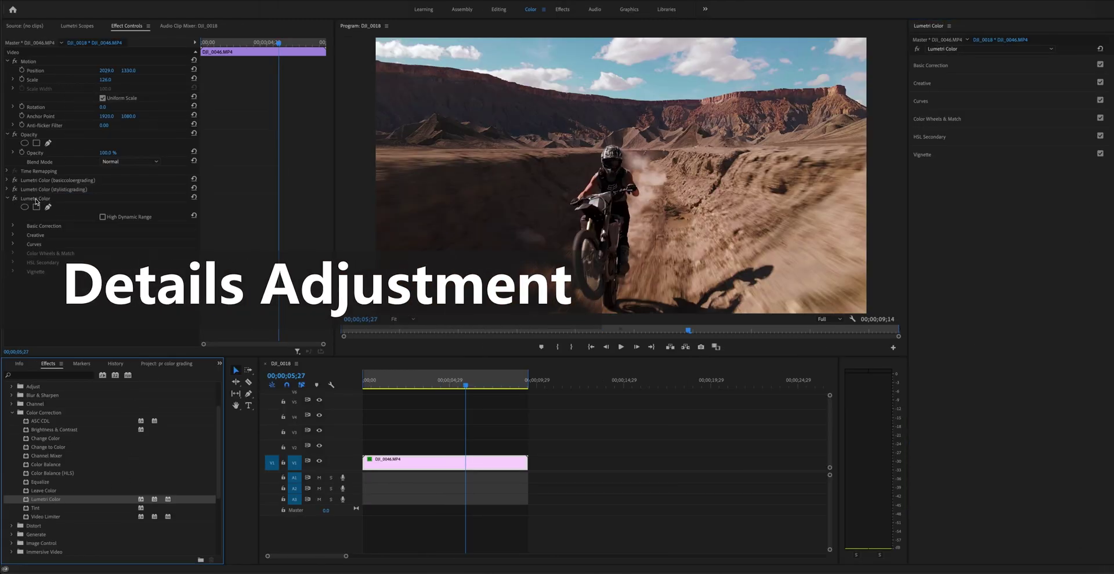
- Rename the newest Lumetri Color effect to 'contrast'
right_click(35, 202)
left_click(52, 208)
type("contrast")
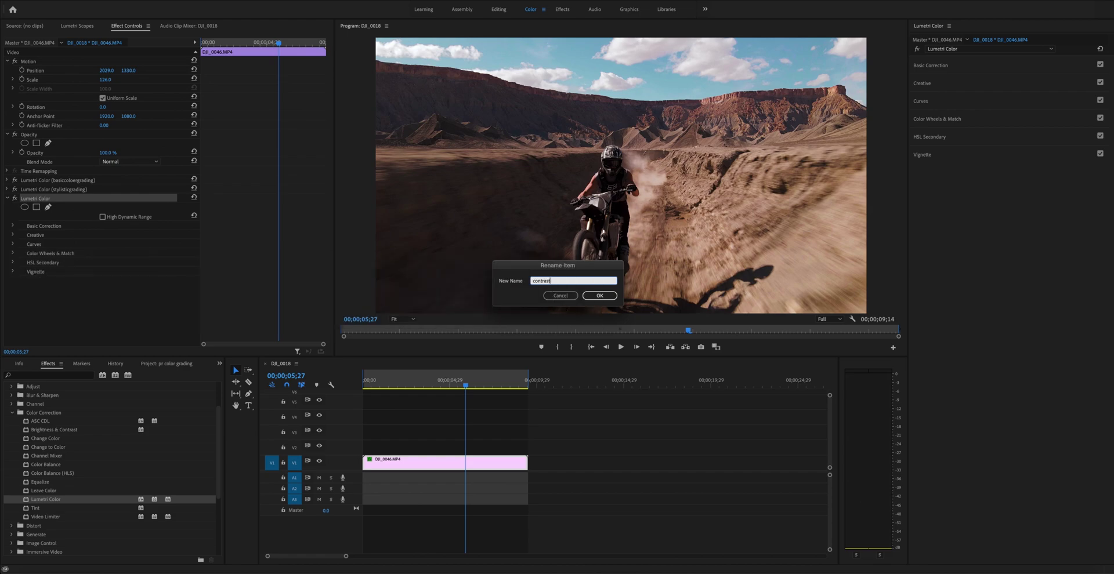
left_click(595, 296)
- Draw a closed pen mask around the rider and motorbike for the contrast effect
left_click(48, 207)
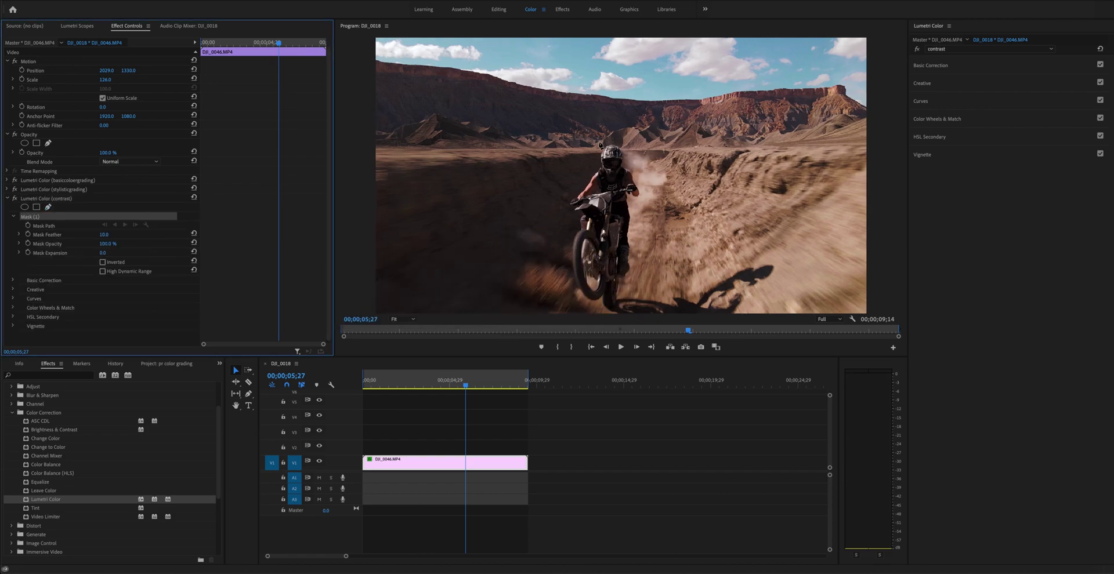
left_click(598, 142)
left_click(589, 163)
left_click(580, 182)
left_click(563, 199)
left_click(571, 229)
left_click(565, 257)
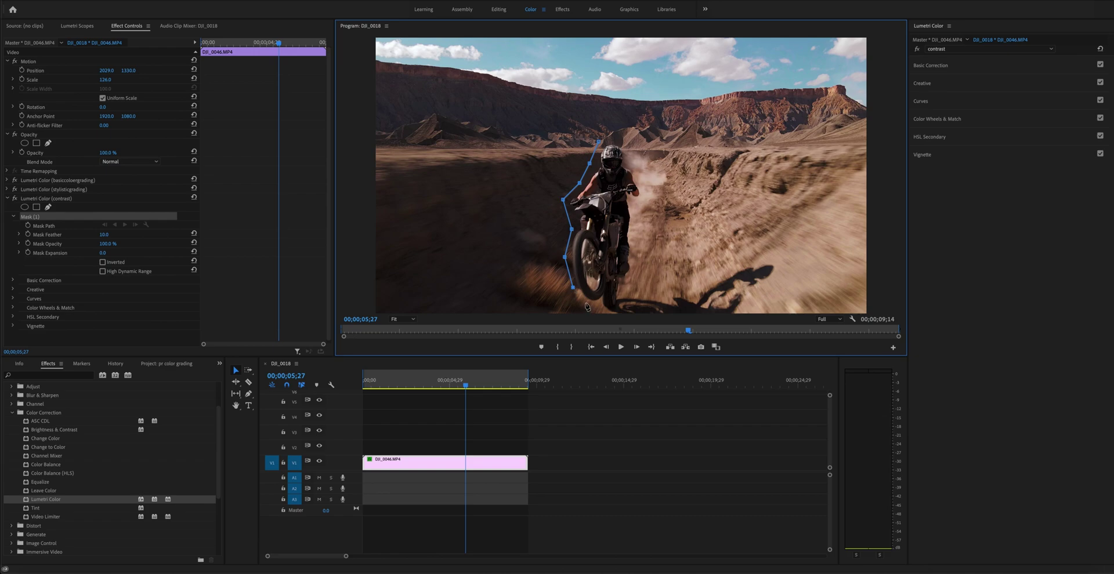
left_click(618, 310)
left_click(623, 285)
- Grade the masked rider: Exposure 0.6, Contrast -17.5, Highlights 14.9, Shadows 29.4, then toggle off to compare
left_click(933, 65)
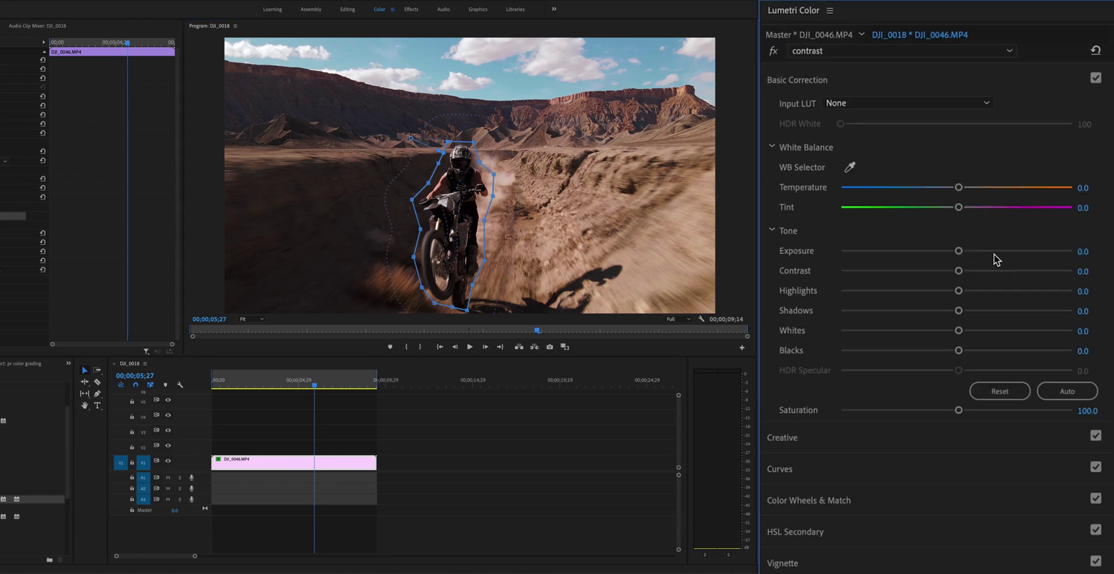
left_click_drag(1022, 162, 1026, 163)
left_click_drag(965, 255, 969, 255)
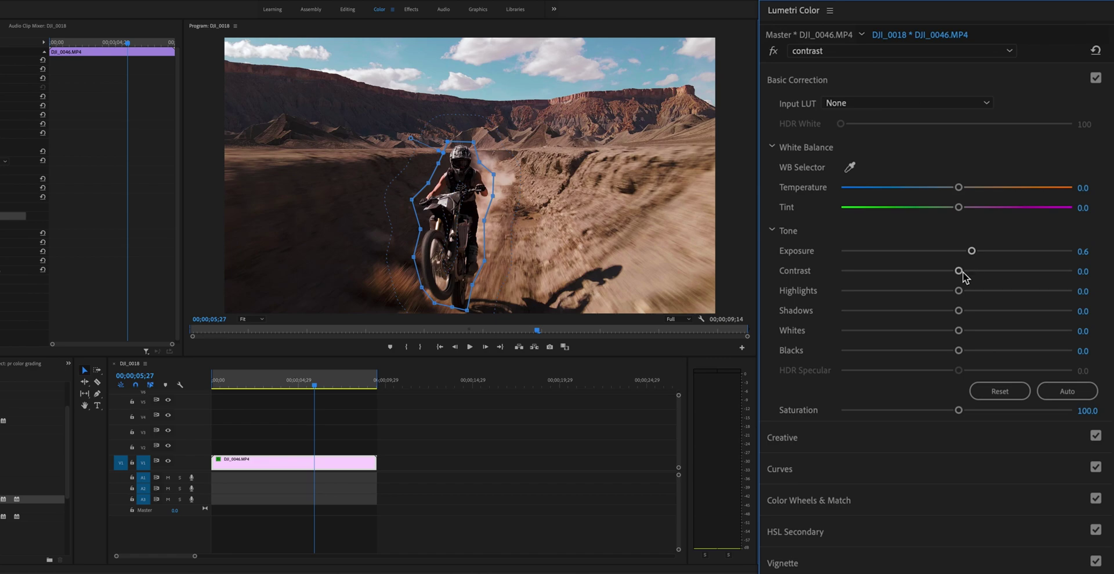
left_click_drag(959, 272, 991, 311)
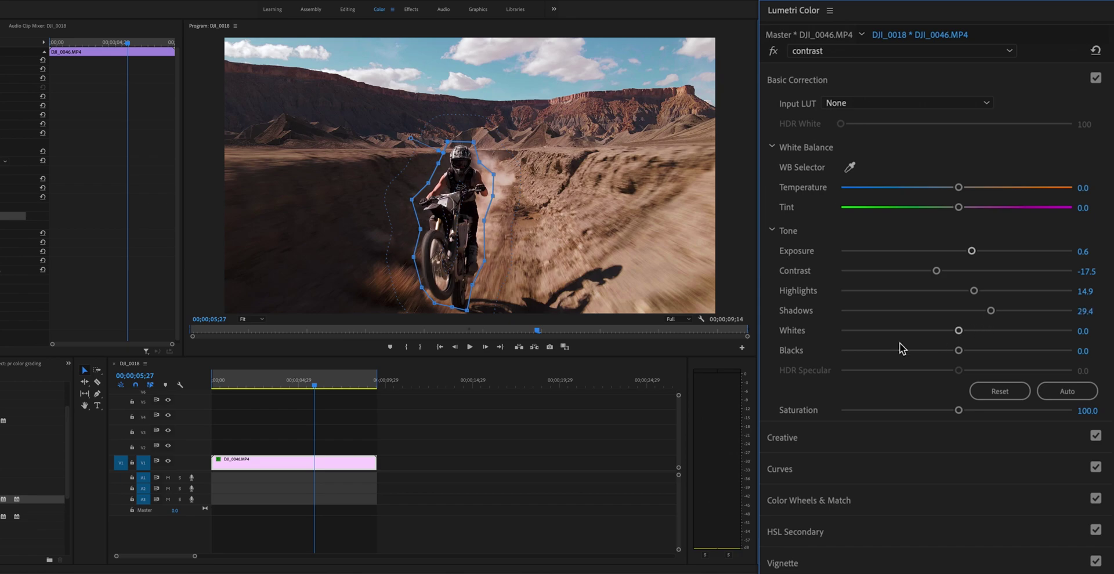
left_click(15, 199)
- Toggle the contrast effect off and on to compare the rider grade
left_click(16, 199)
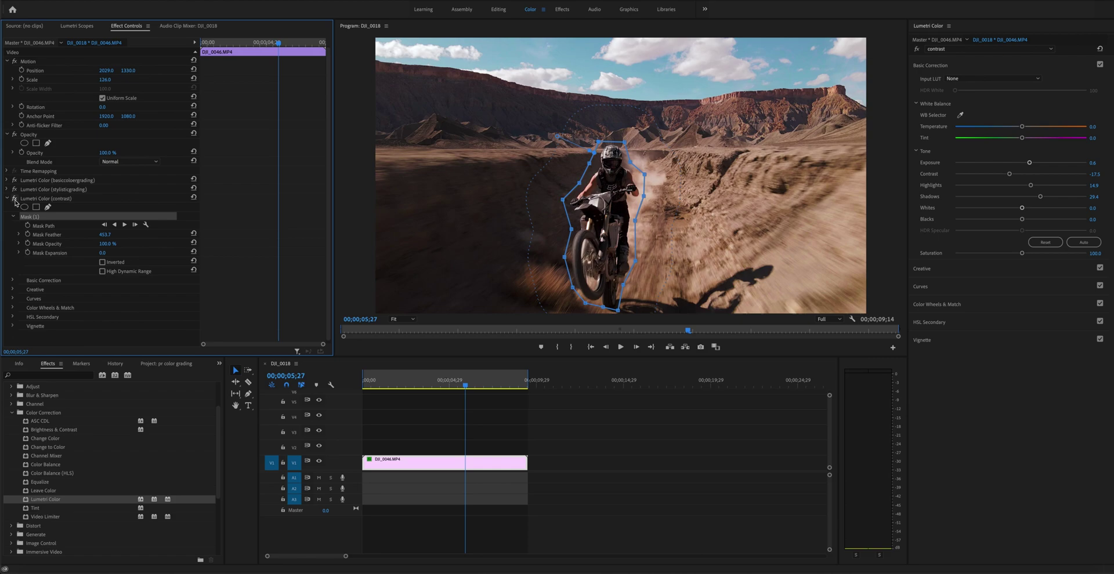
left_click(15, 199)
left_click(15, 199)
- Track the rider mask forward through the clip and scrub to verify it follows him
left_click(125, 225)
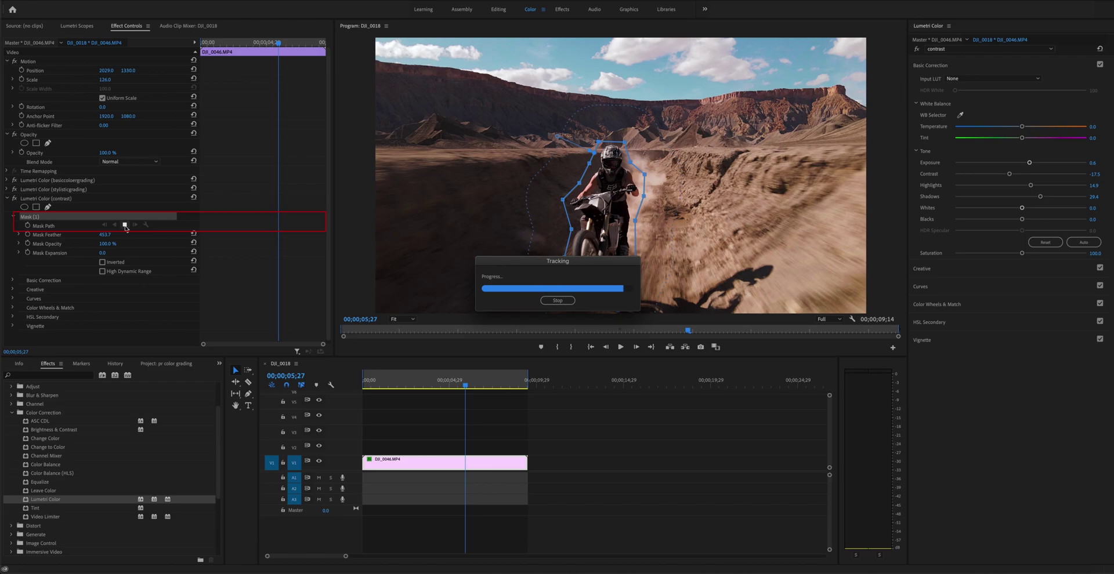
left_click_drag(526, 386, 517, 387)
key("j")
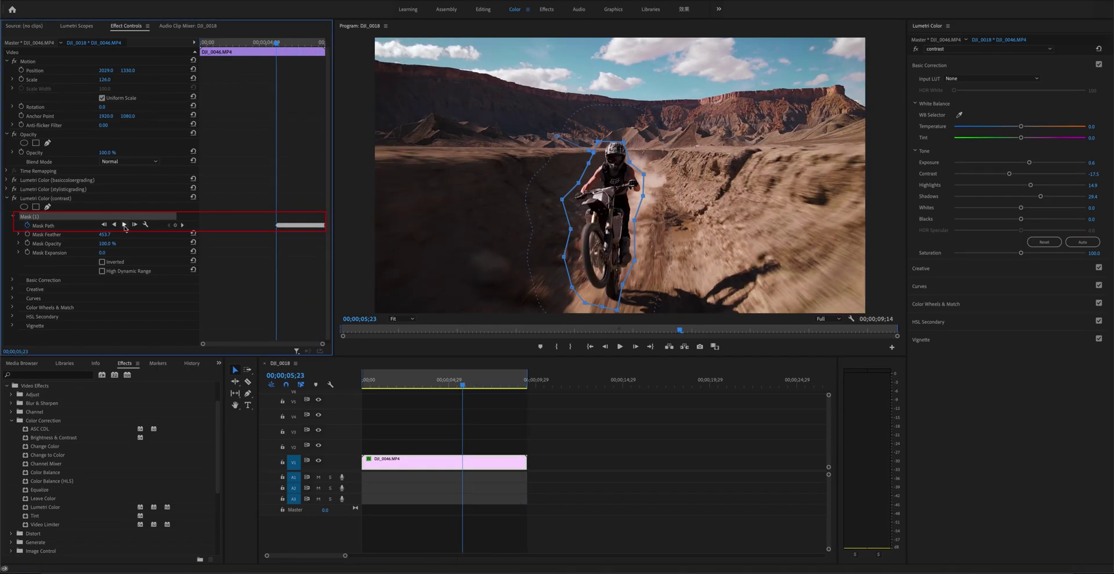
left_click(125, 225)
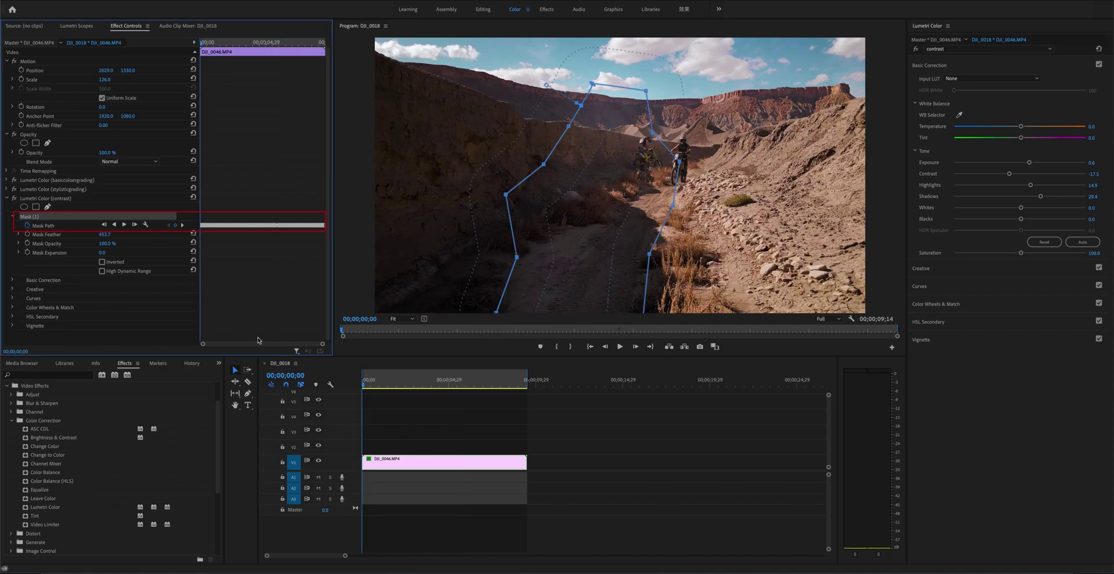
left_click_drag(409, 386, 452, 389)
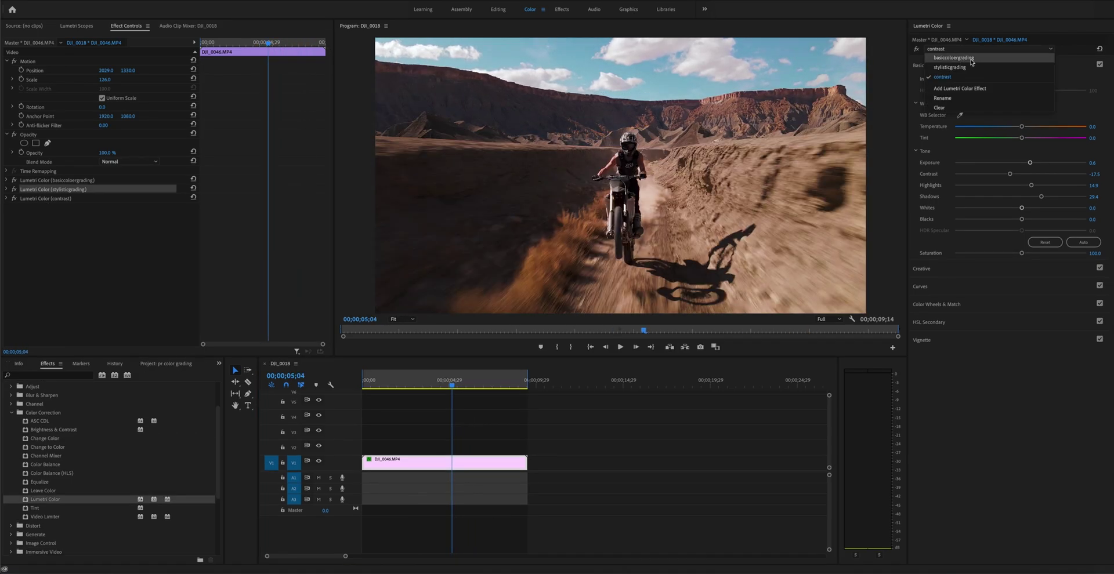
- Give the stylisticgrading effect a slight Vignette amount
left_click(969, 69)
left_click(925, 340)
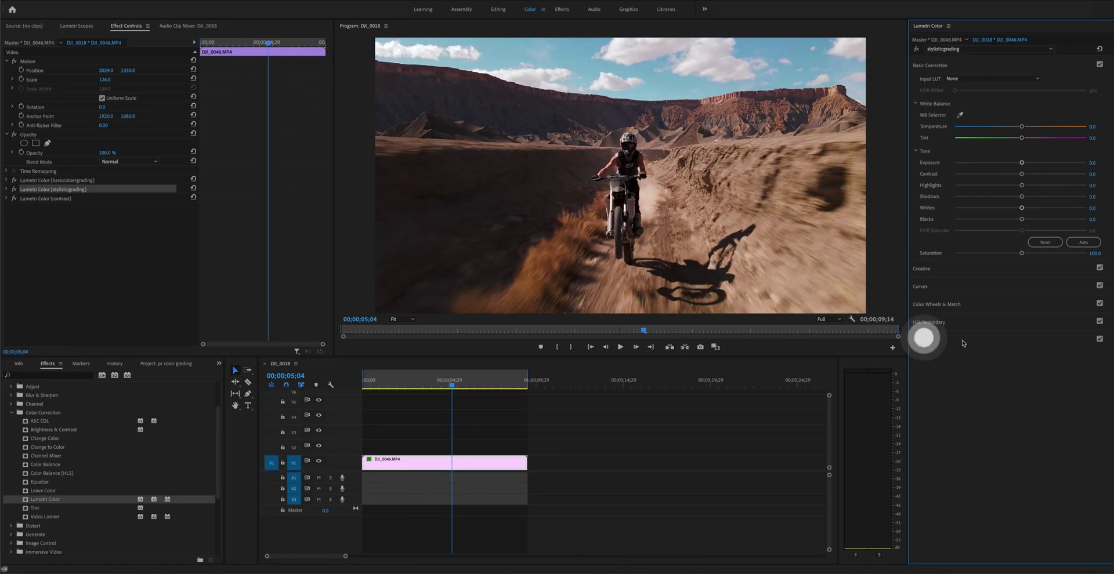
left_click_drag(1022, 168, 1017, 171)
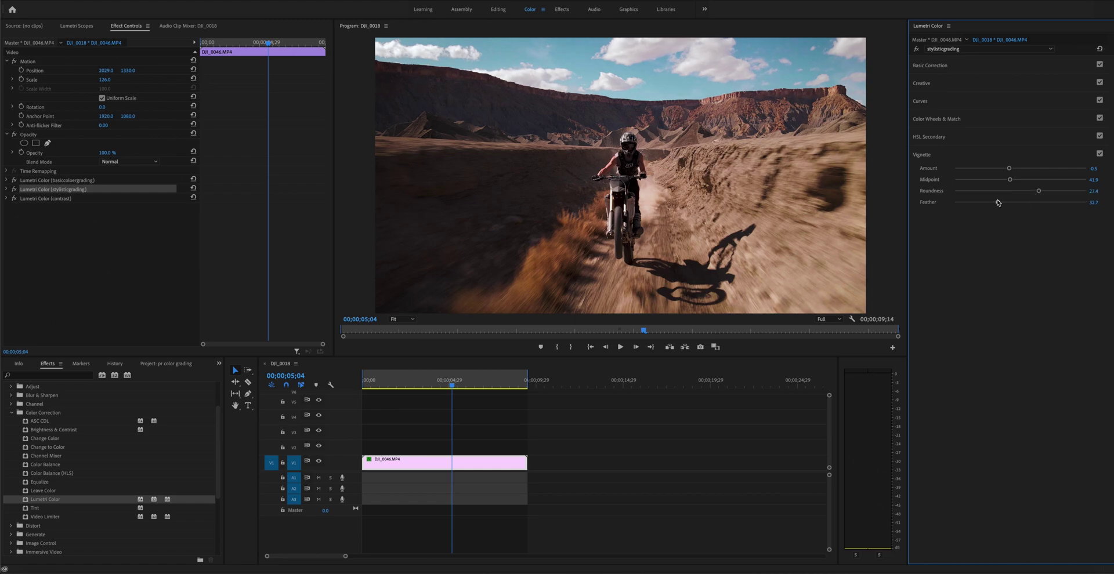
- Bypass the contrast, stylisticgrading and basiccolorgrading Lumetri effects one by one to compare
left_click(14, 197)
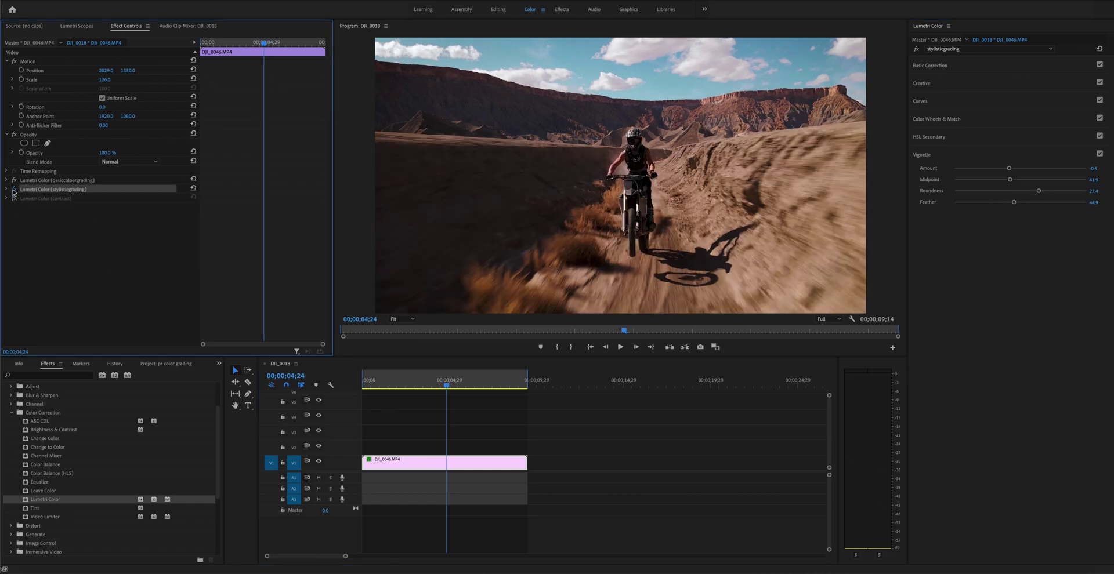
left_click(14, 189)
left_click(14, 180)
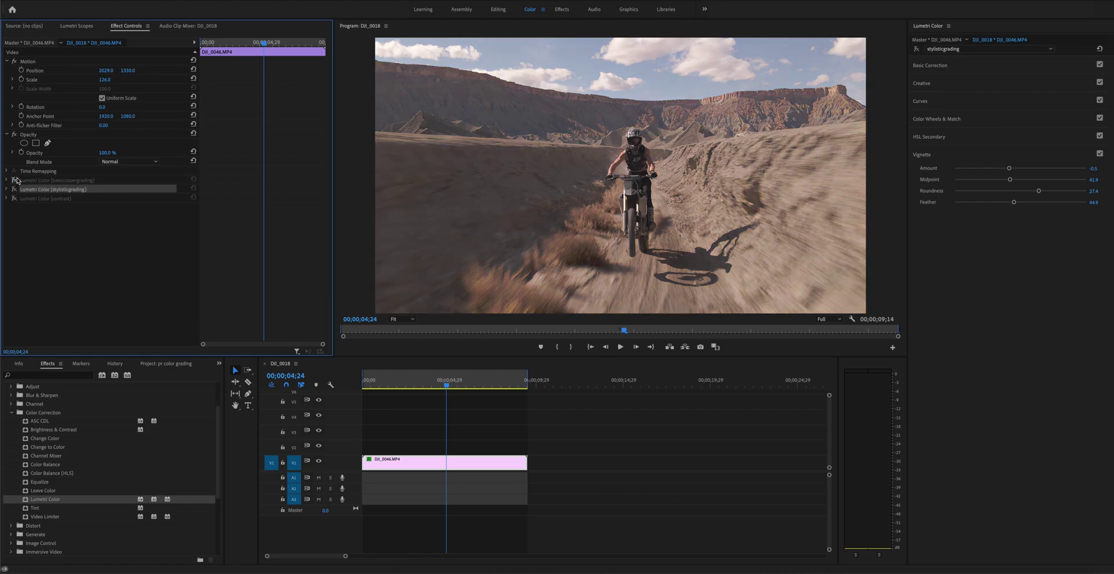
- Re-enable all three Lumetri Color effects and maximize the Program monitor
left_click(14, 180)
left_click(14, 189)
left_click(14, 198)
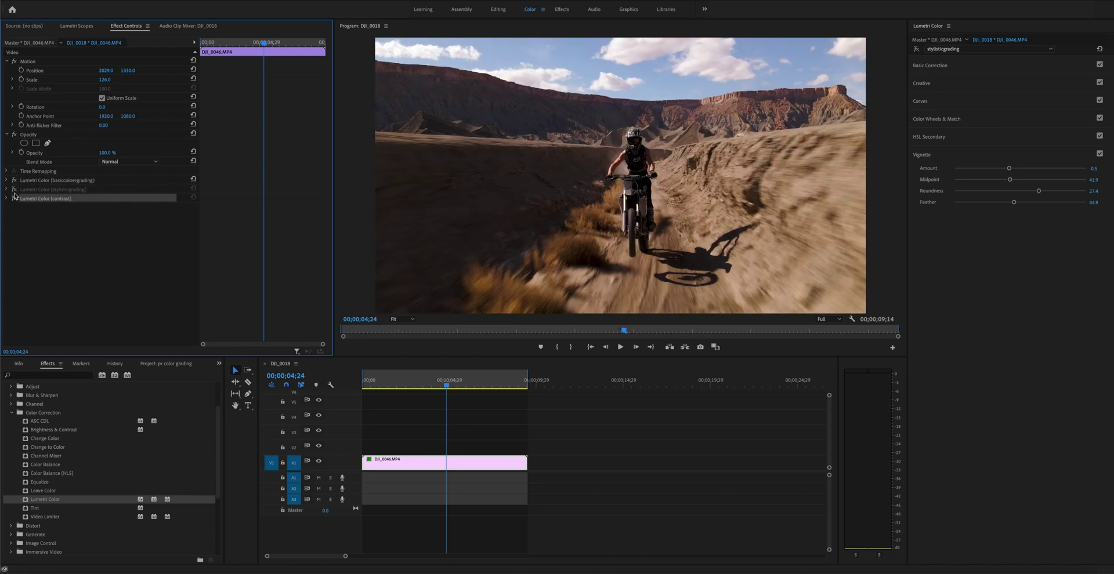
left_click(14, 189)
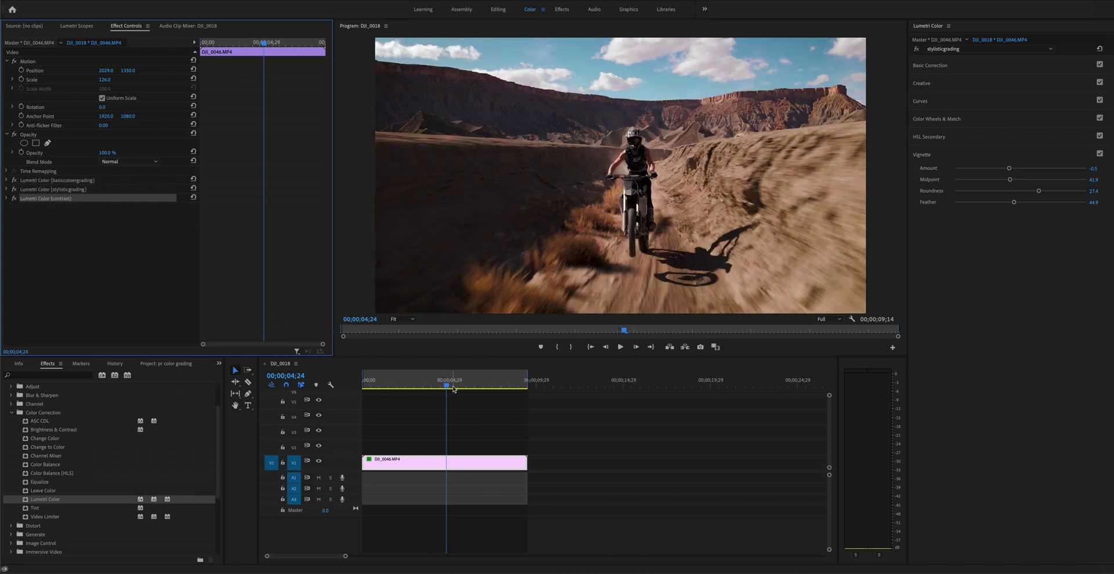
left_click(417, 303)
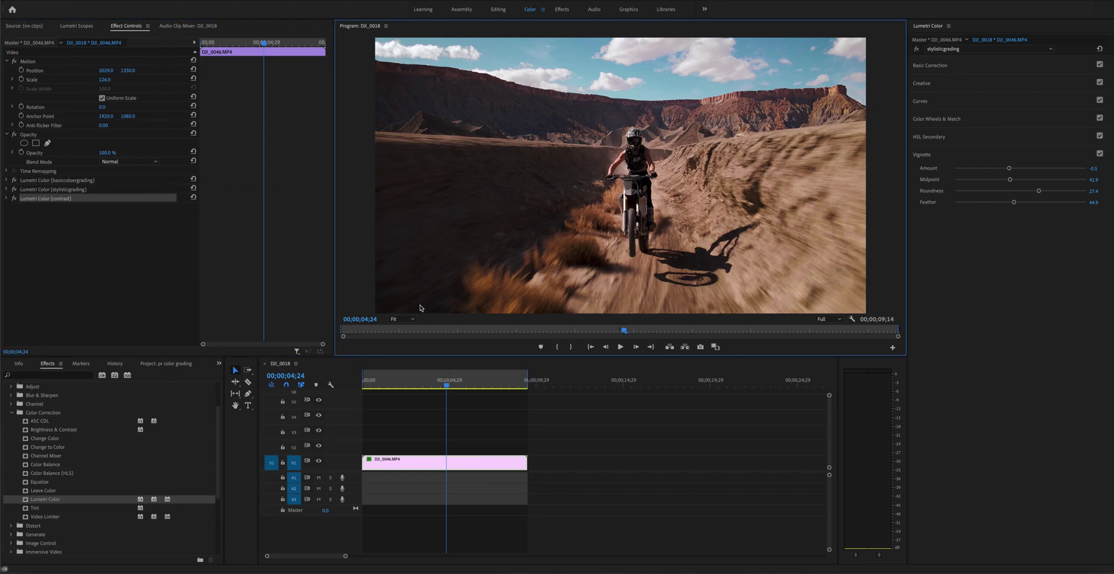
key("grave")
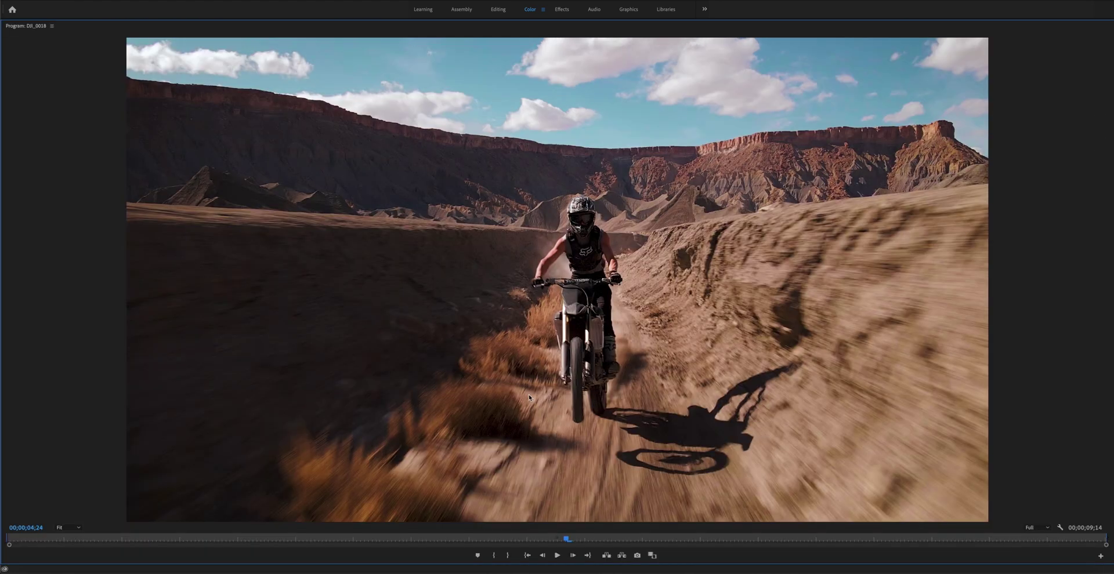
- Play the graded DJI_0046.MP4 clip from its start
left_click(18, 541)
key("space")
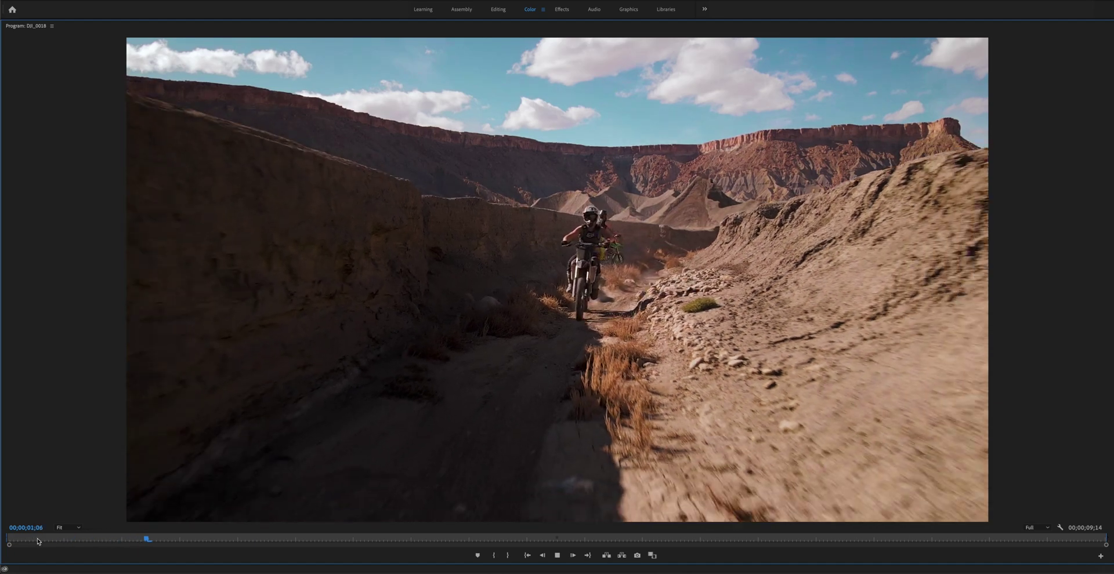